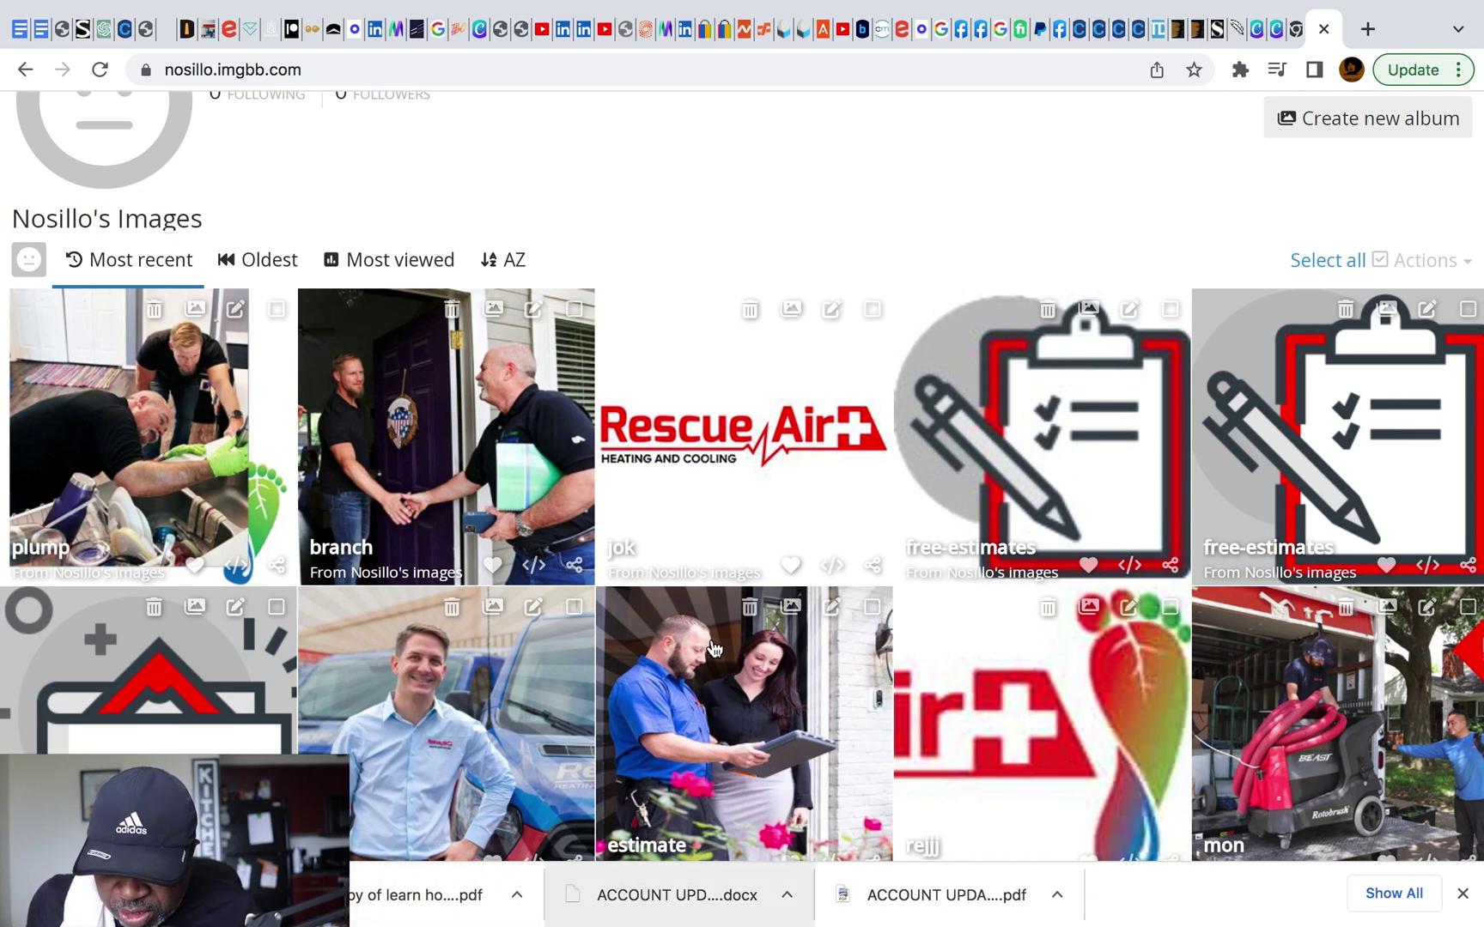
Browse the gallery and open the barbershop banner photo full-screen
scroll(717, 630, down, 2)
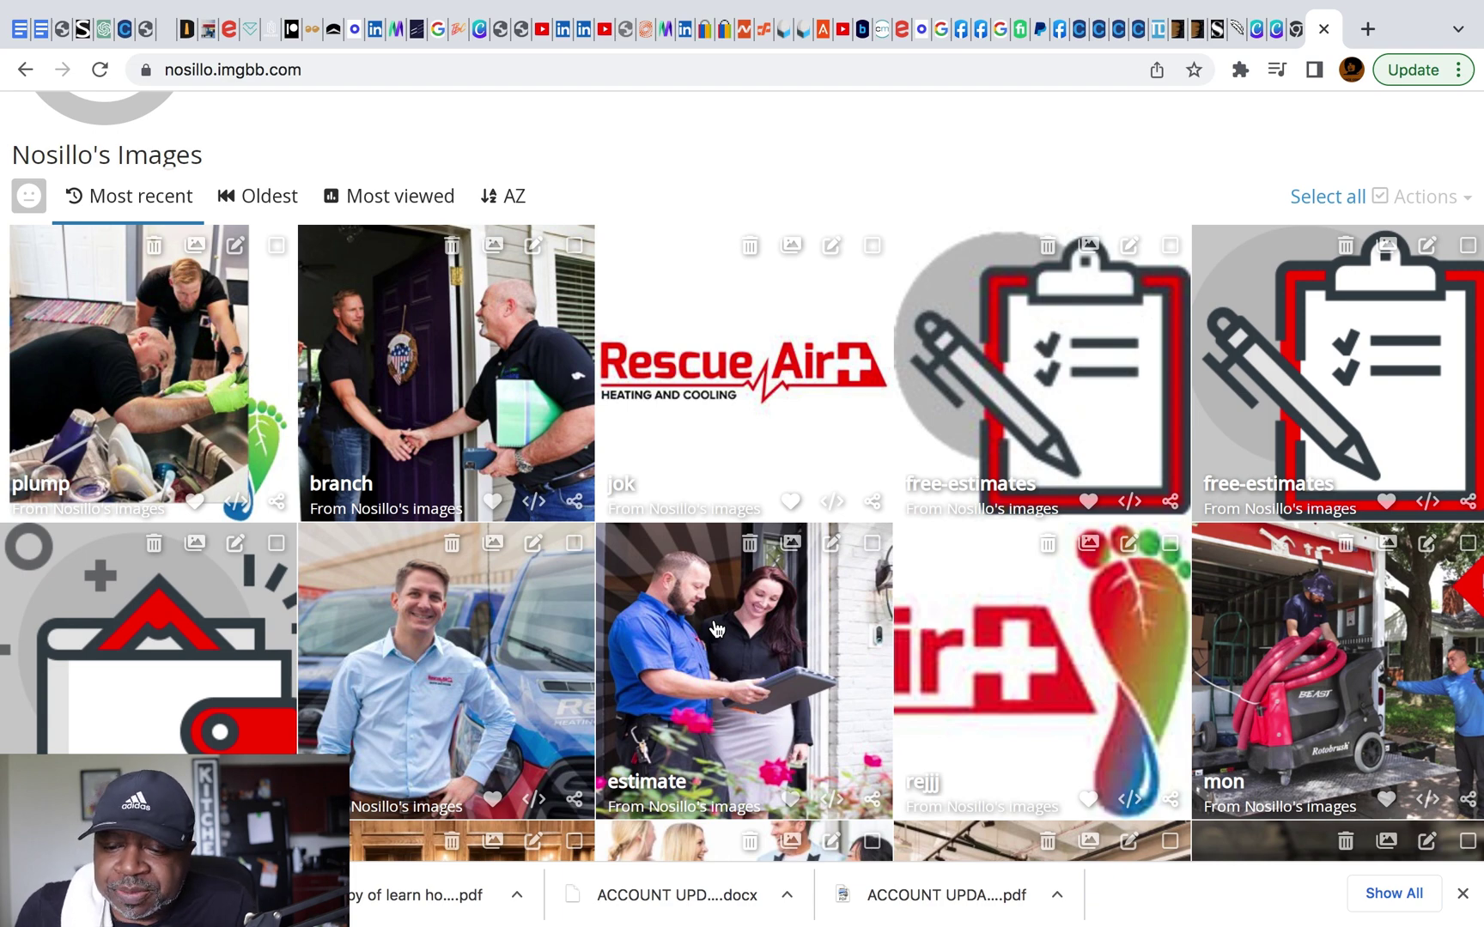
scroll(717, 629, up, 8)
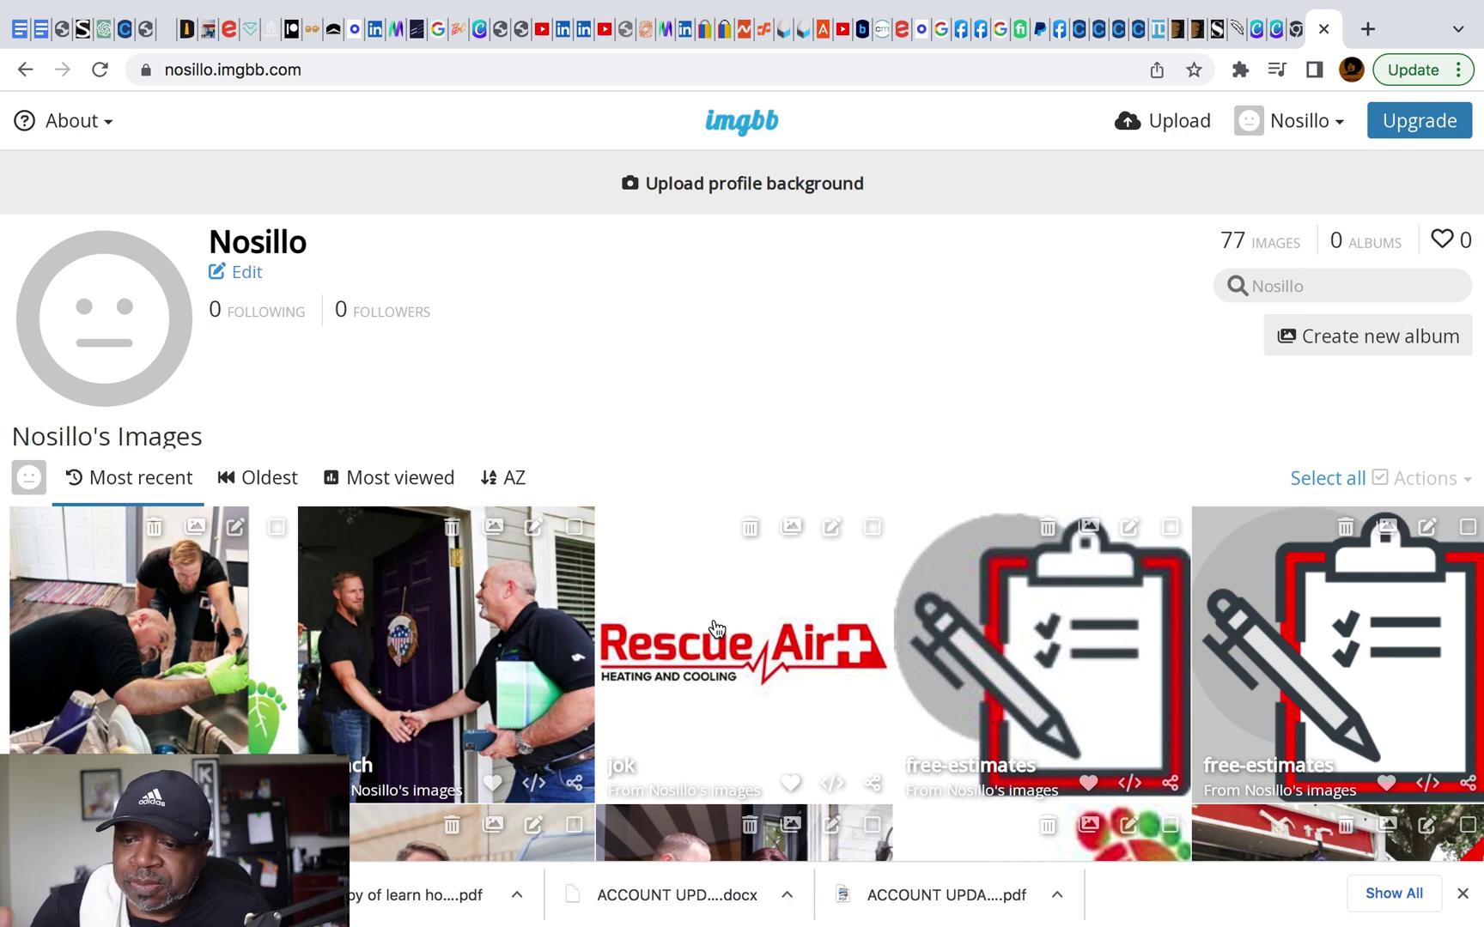
scroll(717, 629, down, 1)
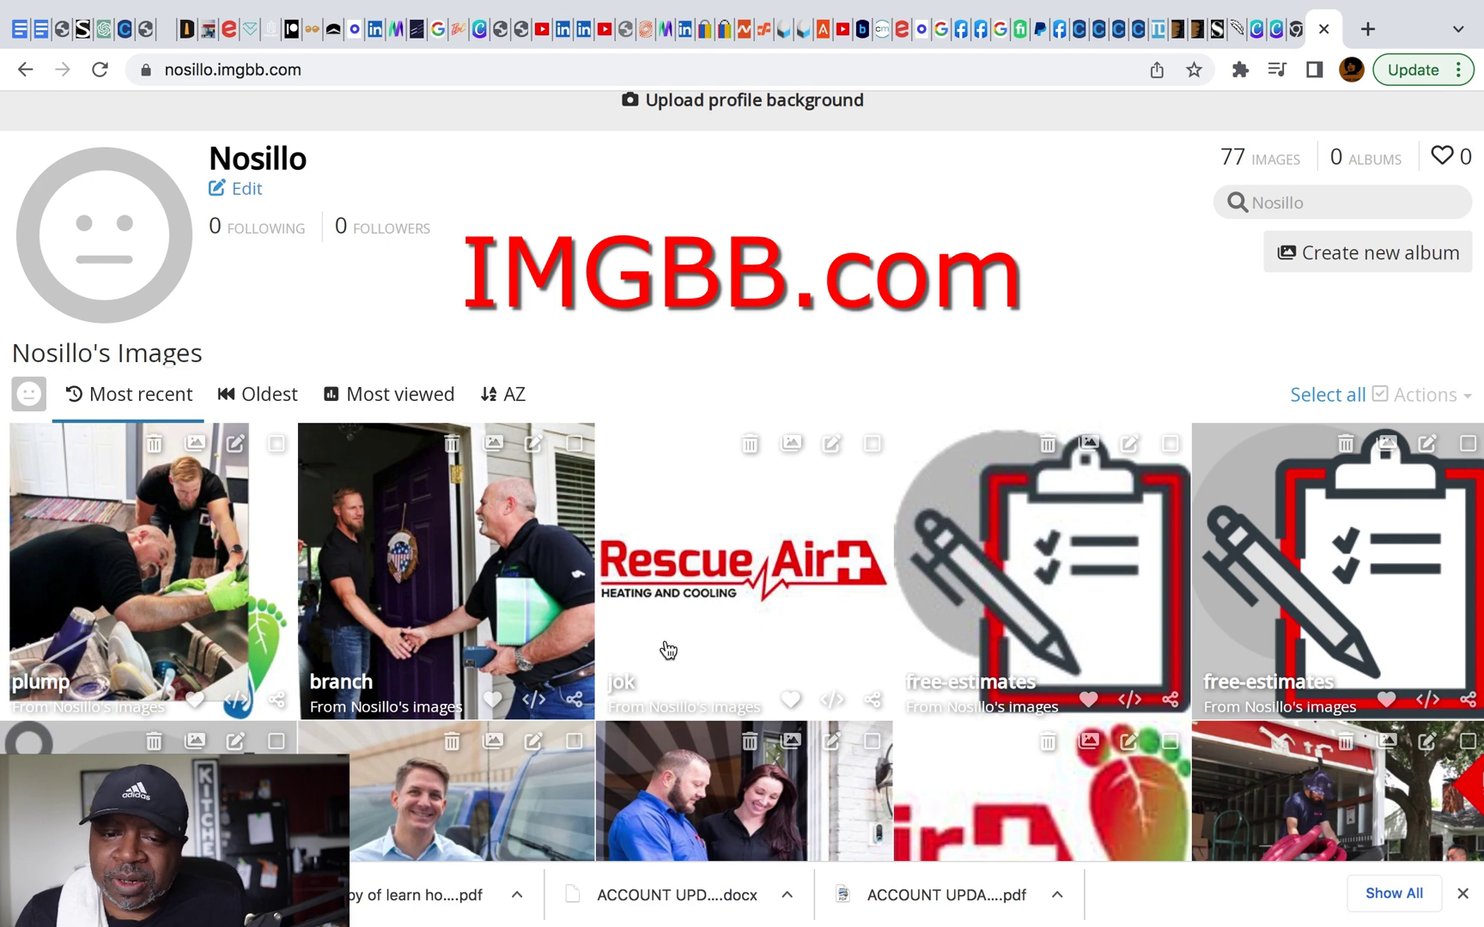
scroll(662, 441, up, 2)
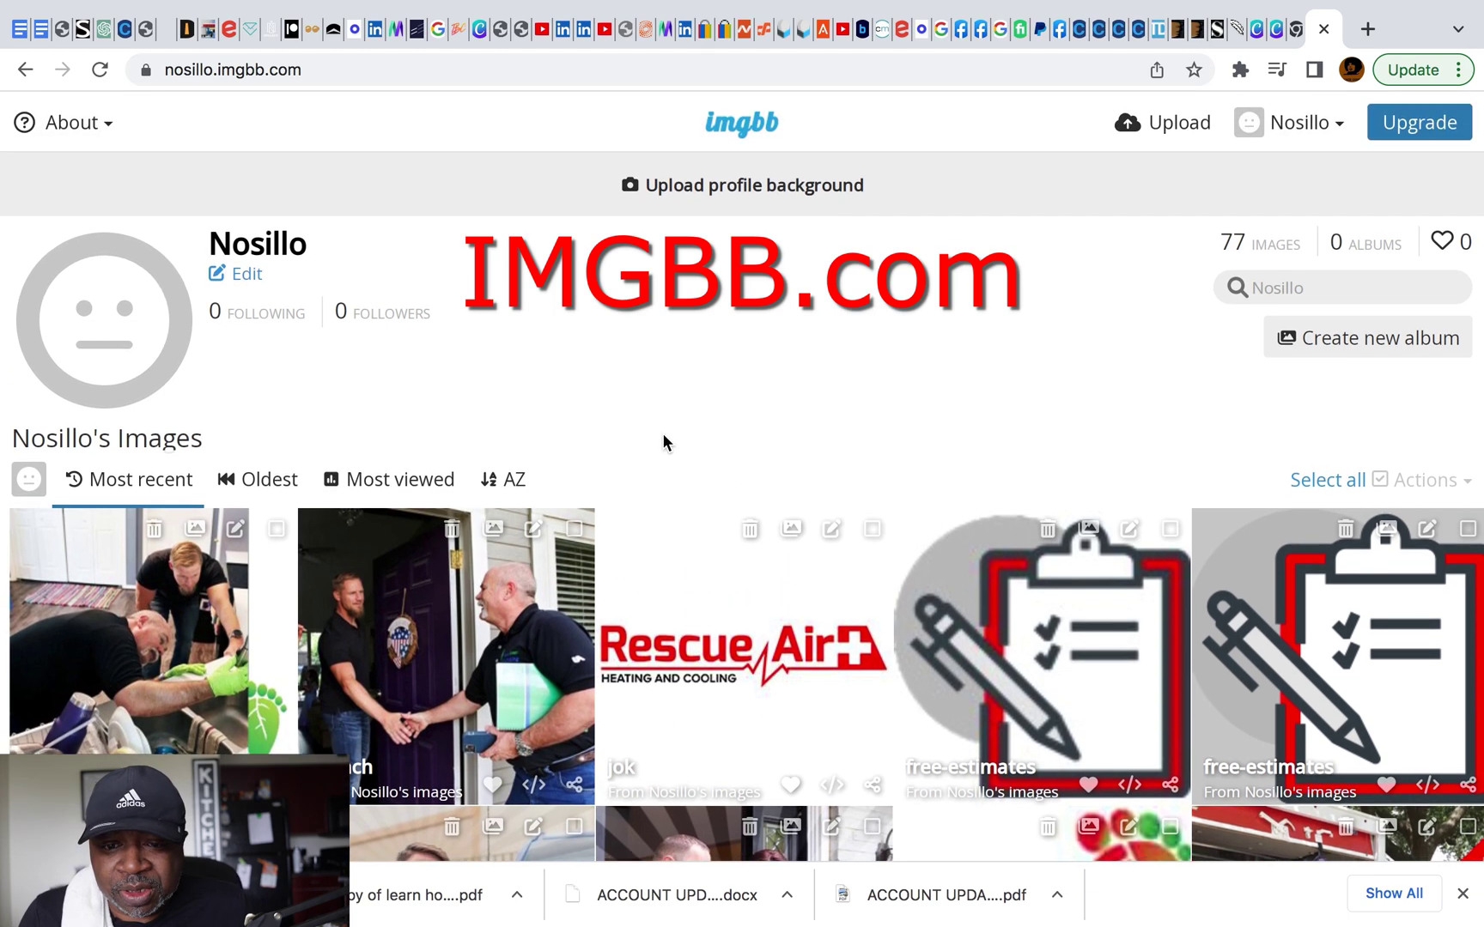
scroll(663, 442, down, 1)
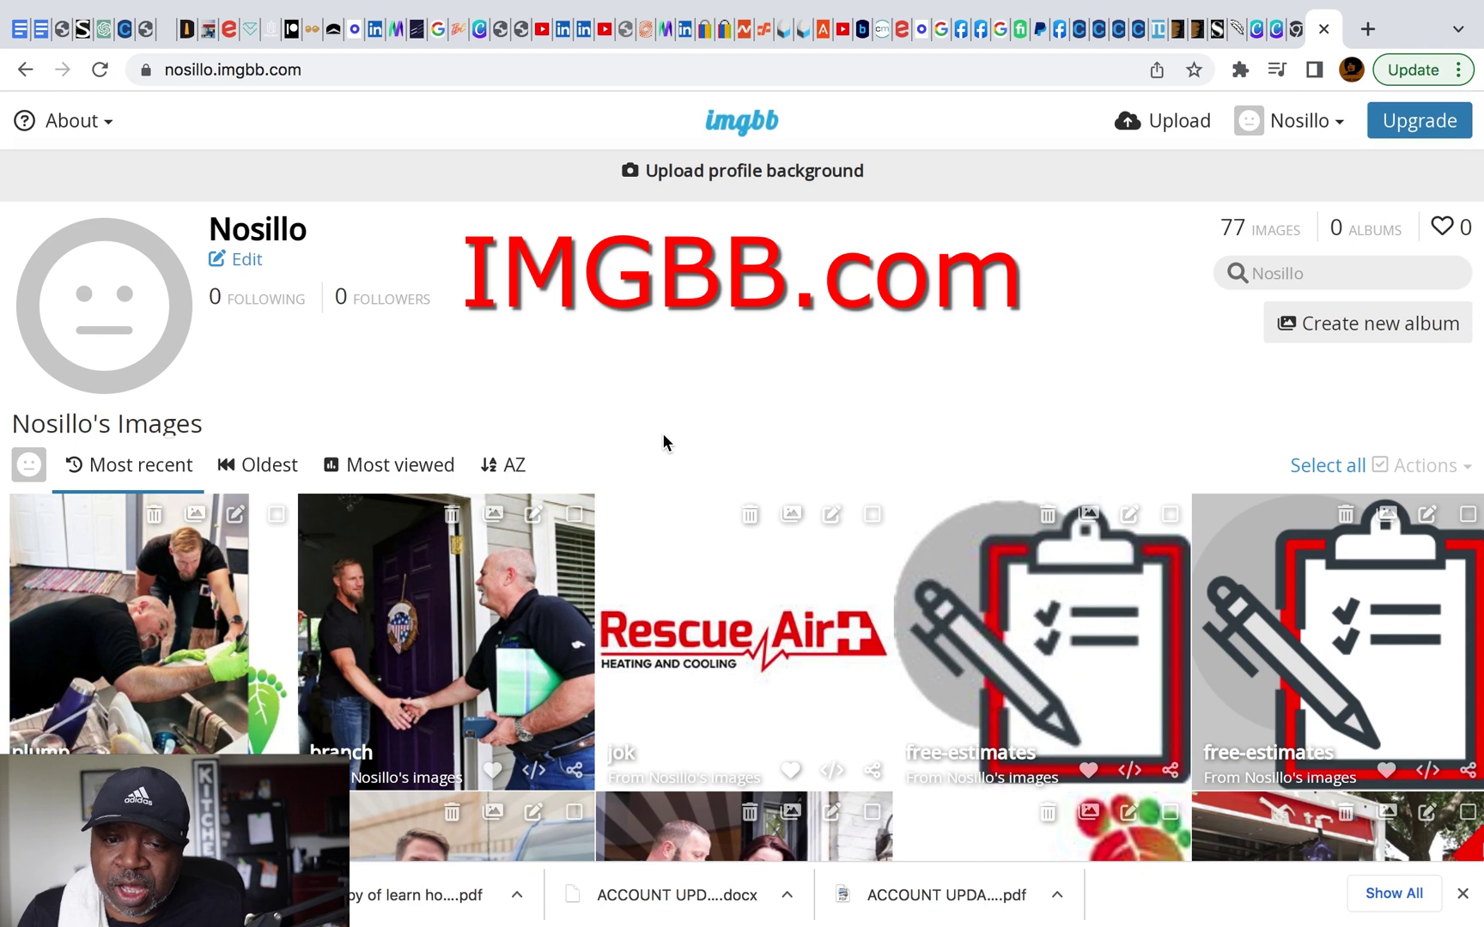
scroll(664, 442, down, 1)
scroll(663, 441, up, 2)
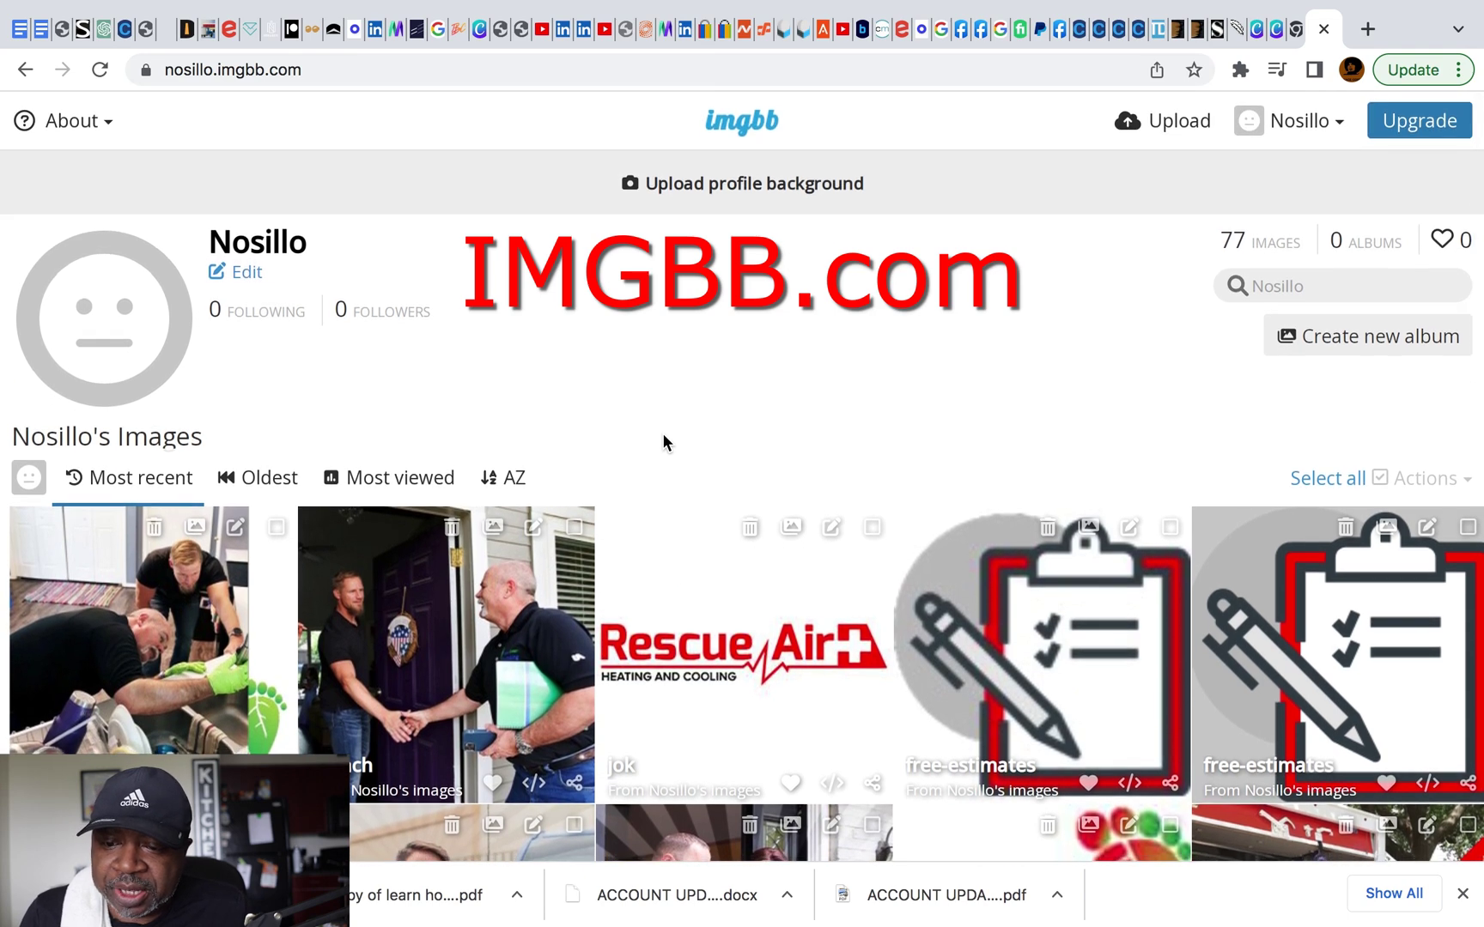
scroll(664, 443, down, 5)
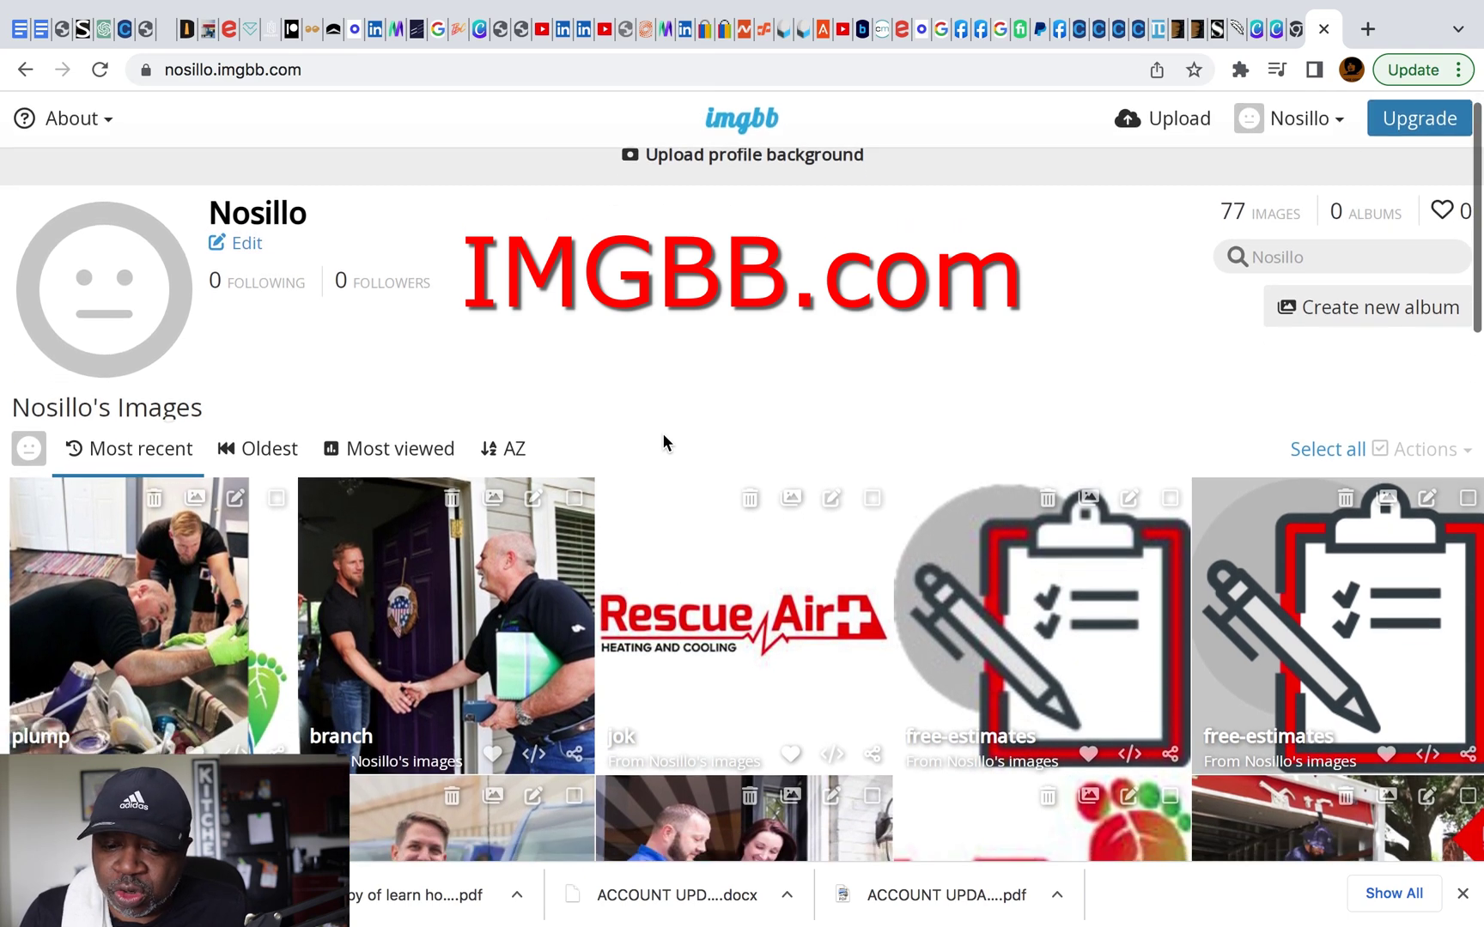
scroll(664, 442, down, 10)
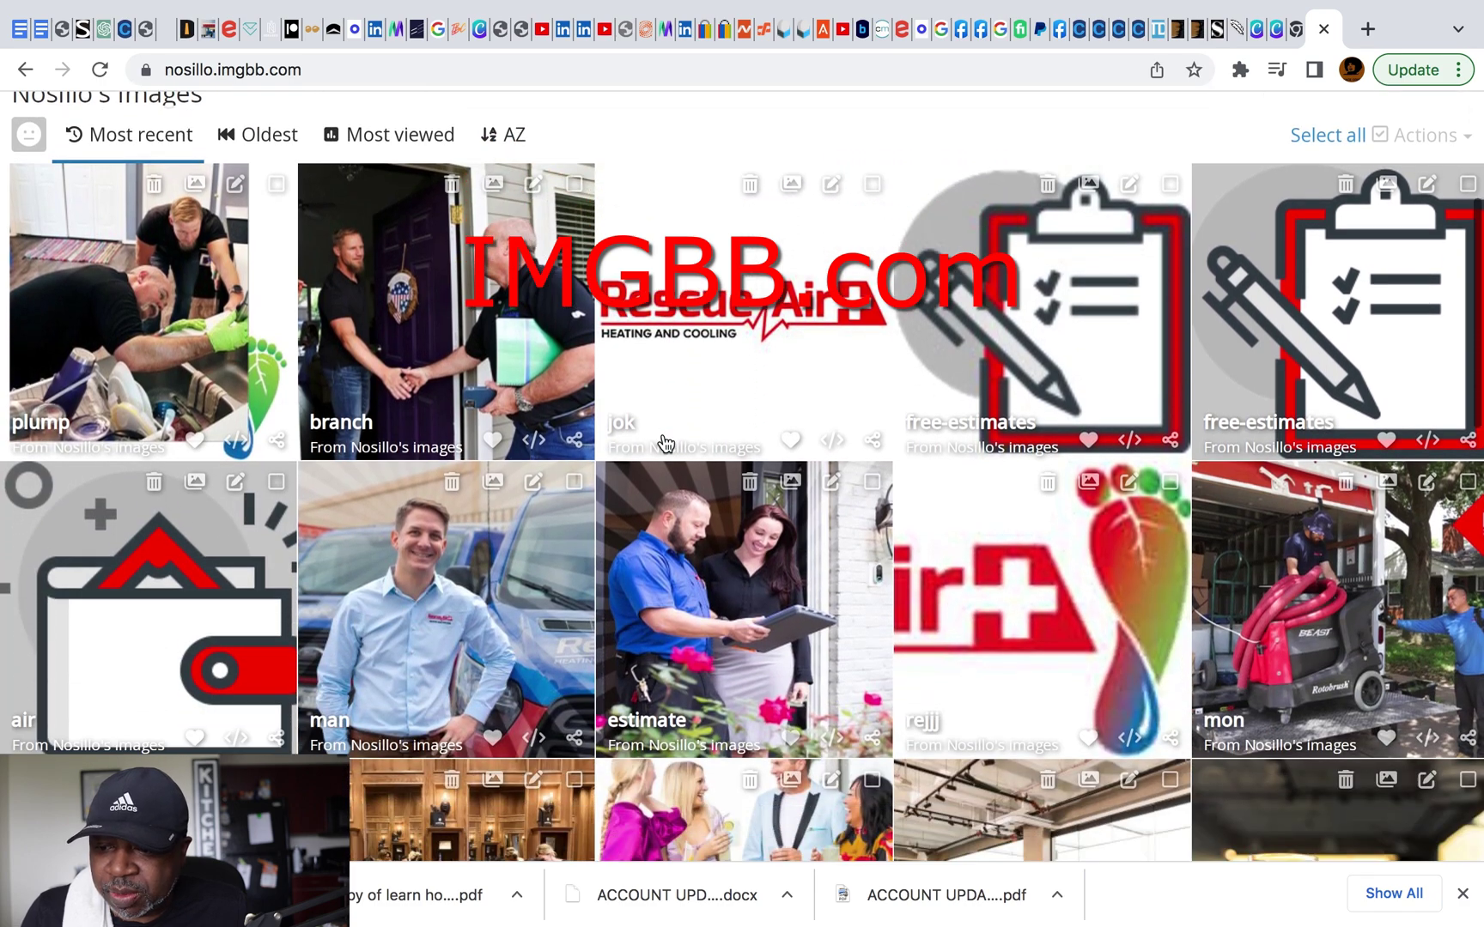
scroll(664, 442, down, 10)
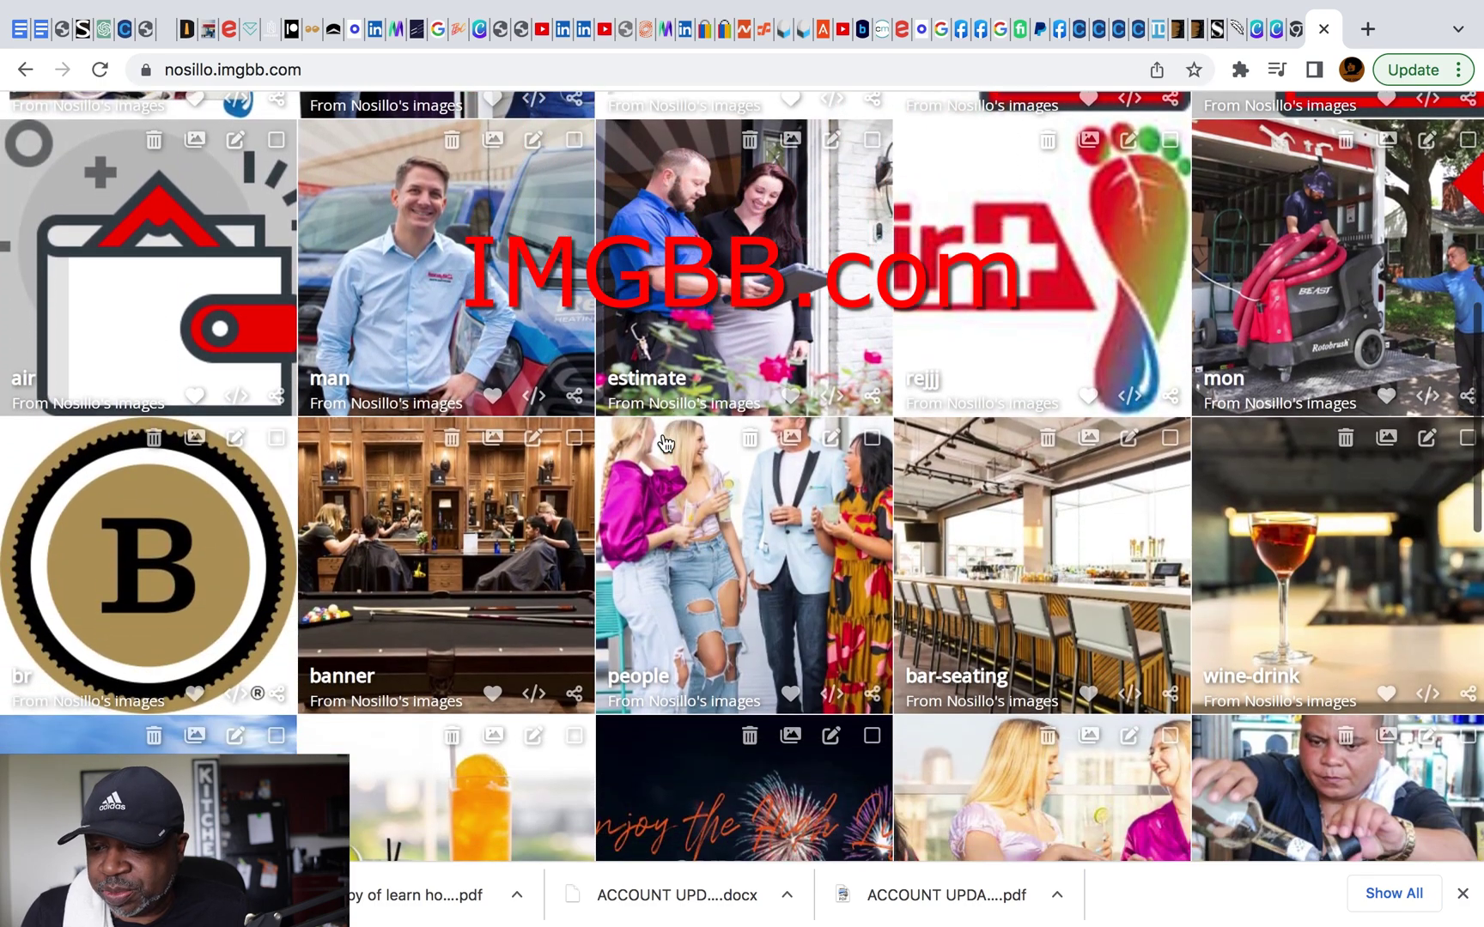
scroll(663, 442, down, 8)
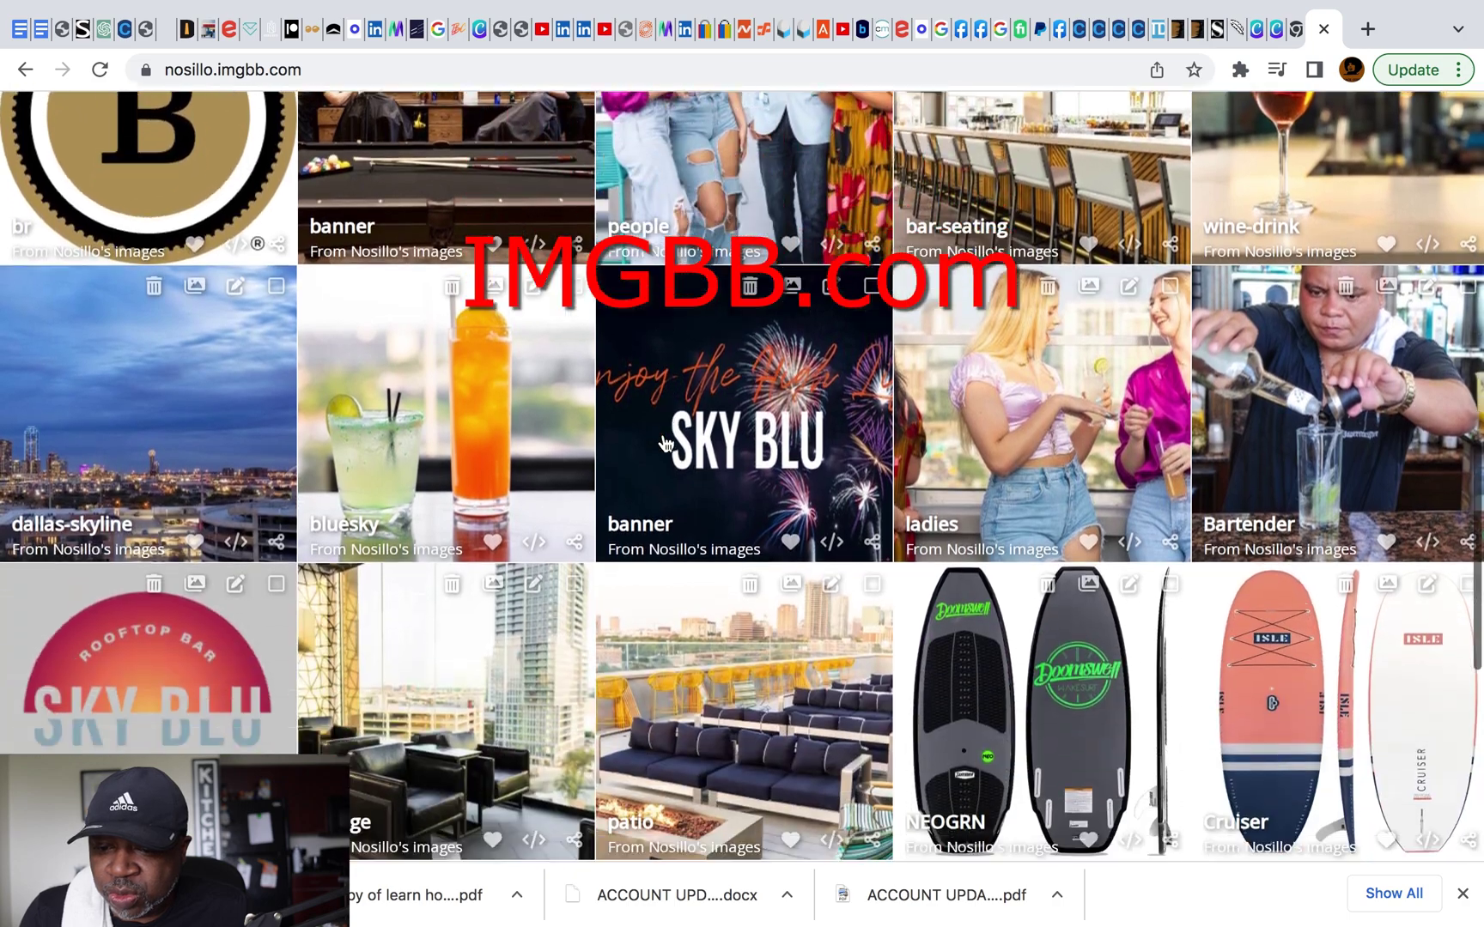
scroll(664, 442, up, 20)
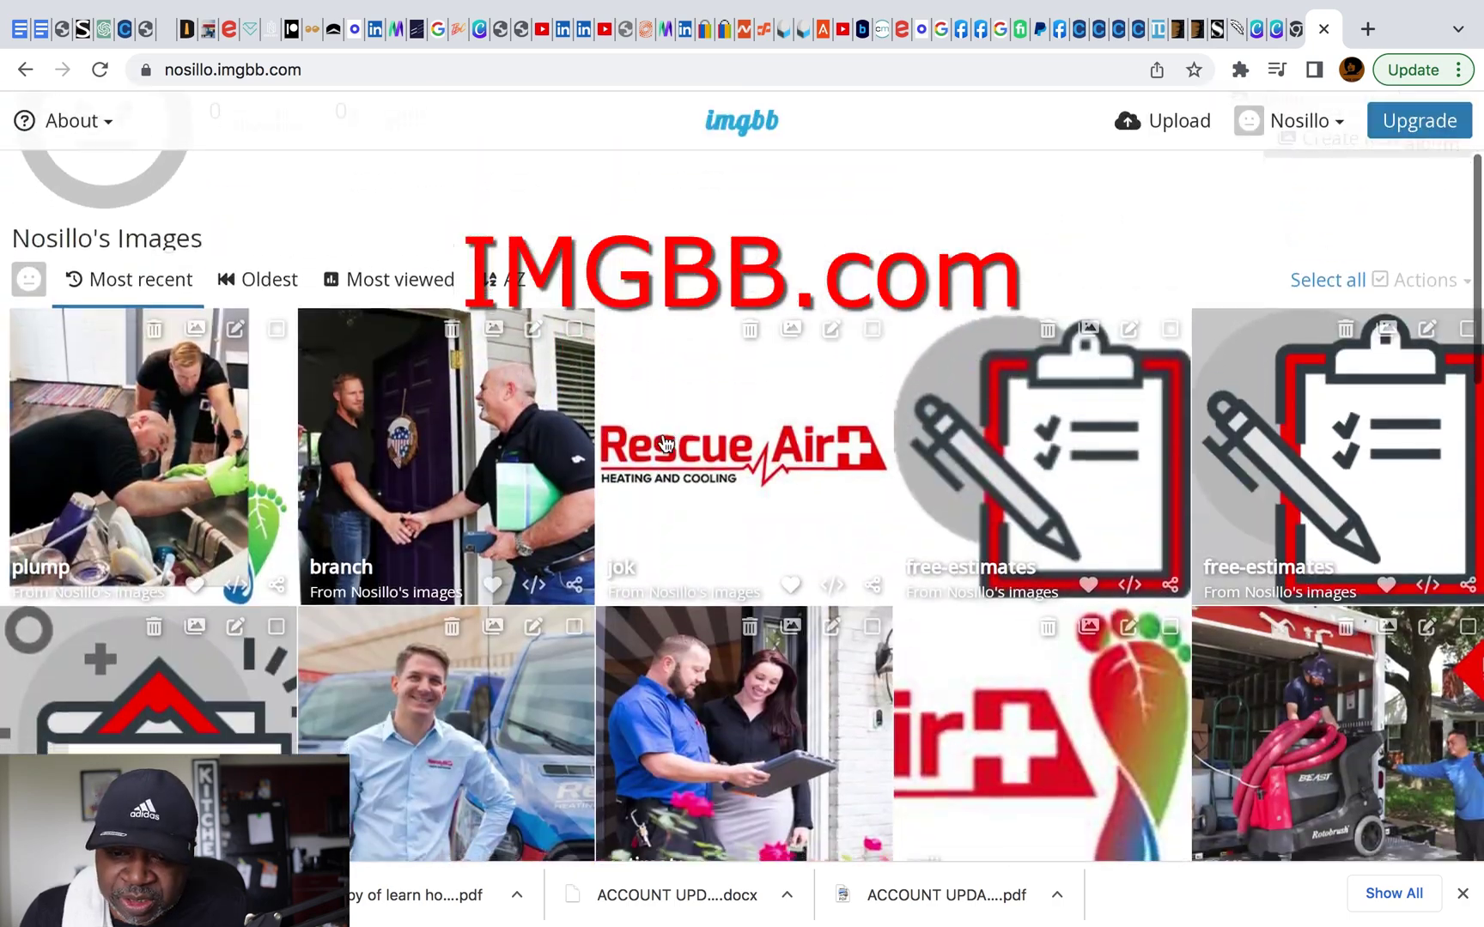
scroll(663, 442, down, 9)
scroll(664, 442, down, 2)
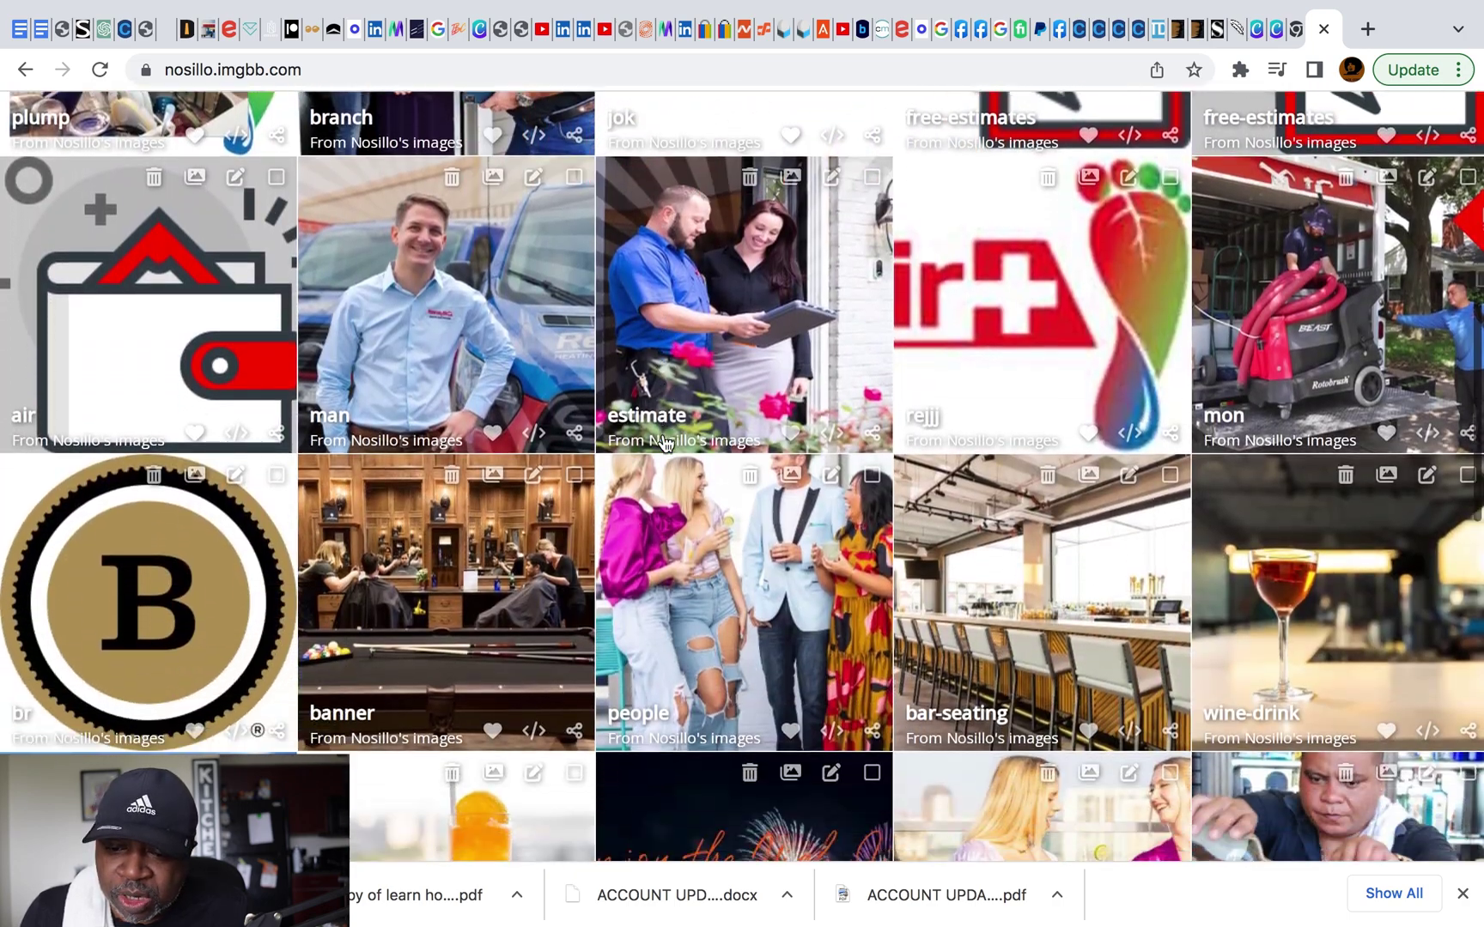
scroll(663, 442, up, 11)
scroll(664, 442, down, 3)
scroll(663, 443, down, 10)
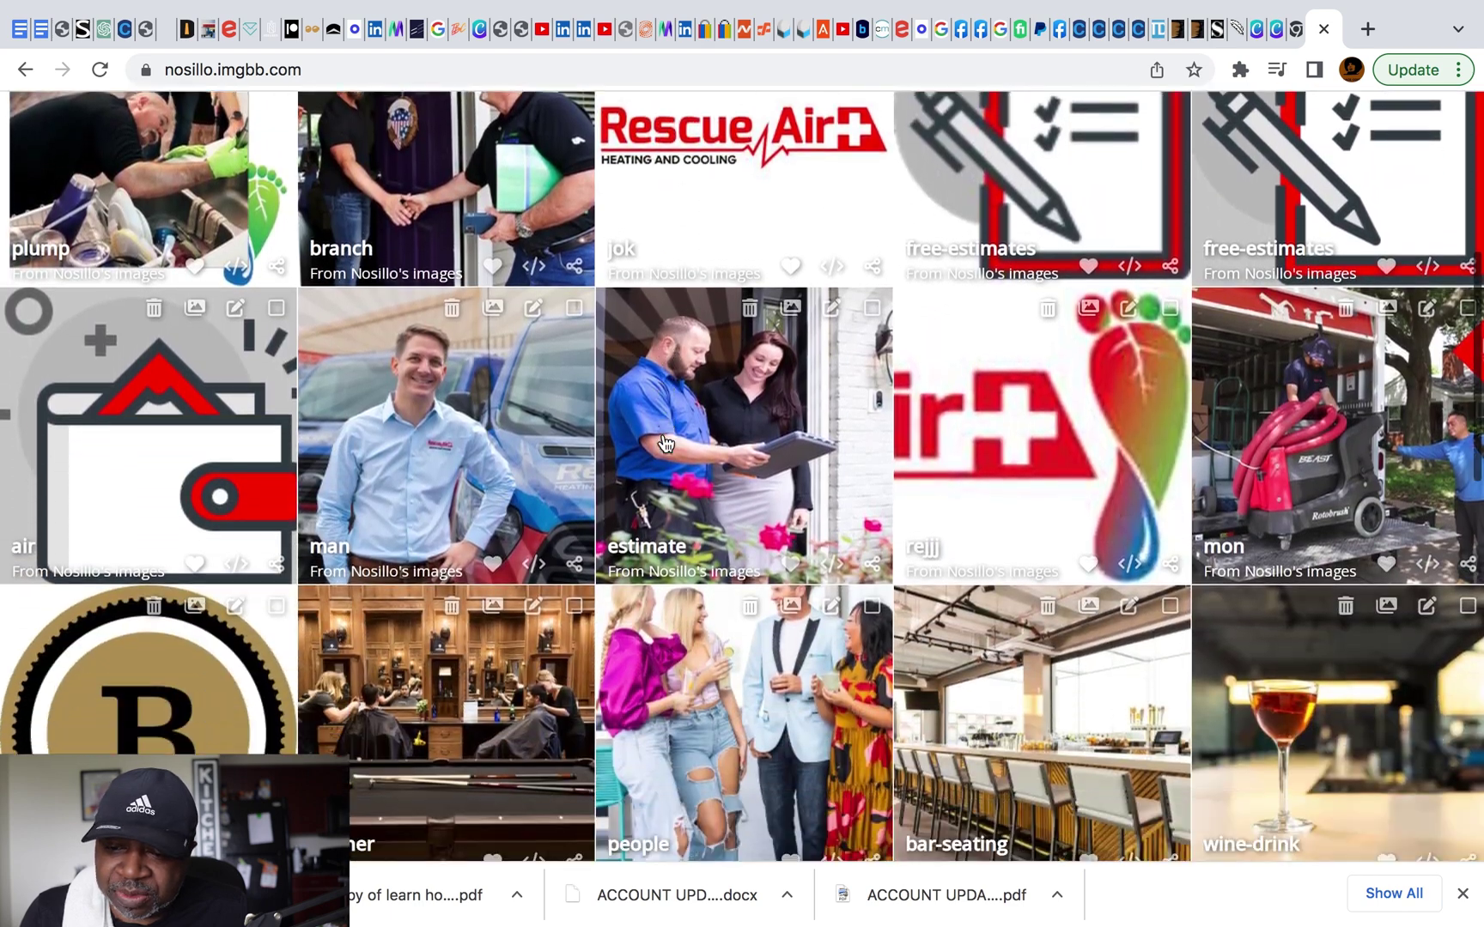
scroll(664, 442, down, 4)
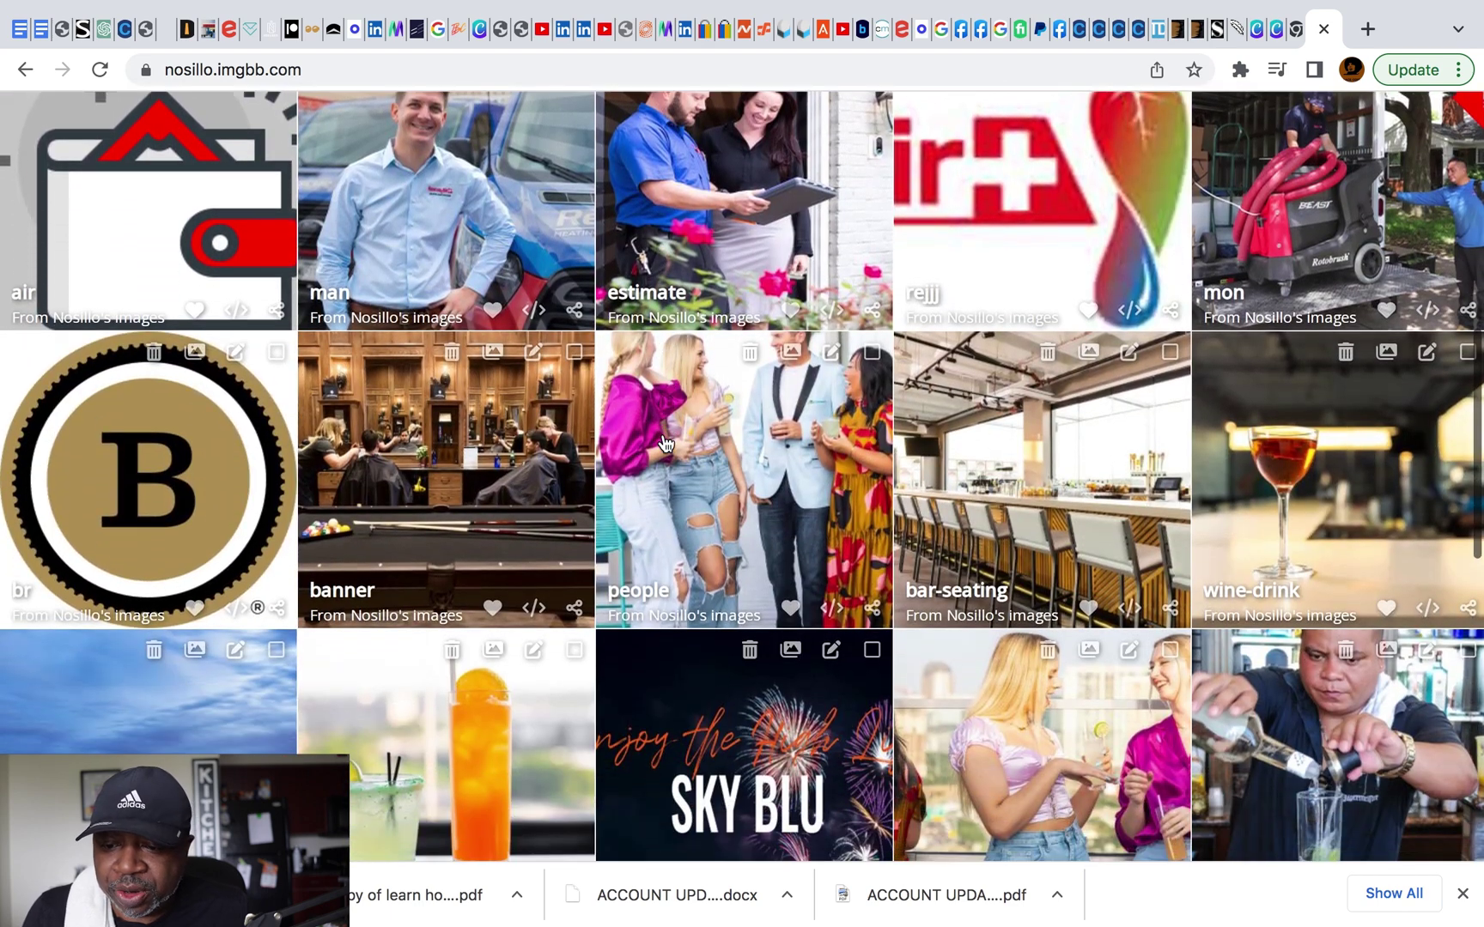
scroll(663, 442, down, 2)
scroll(664, 442, up, 9)
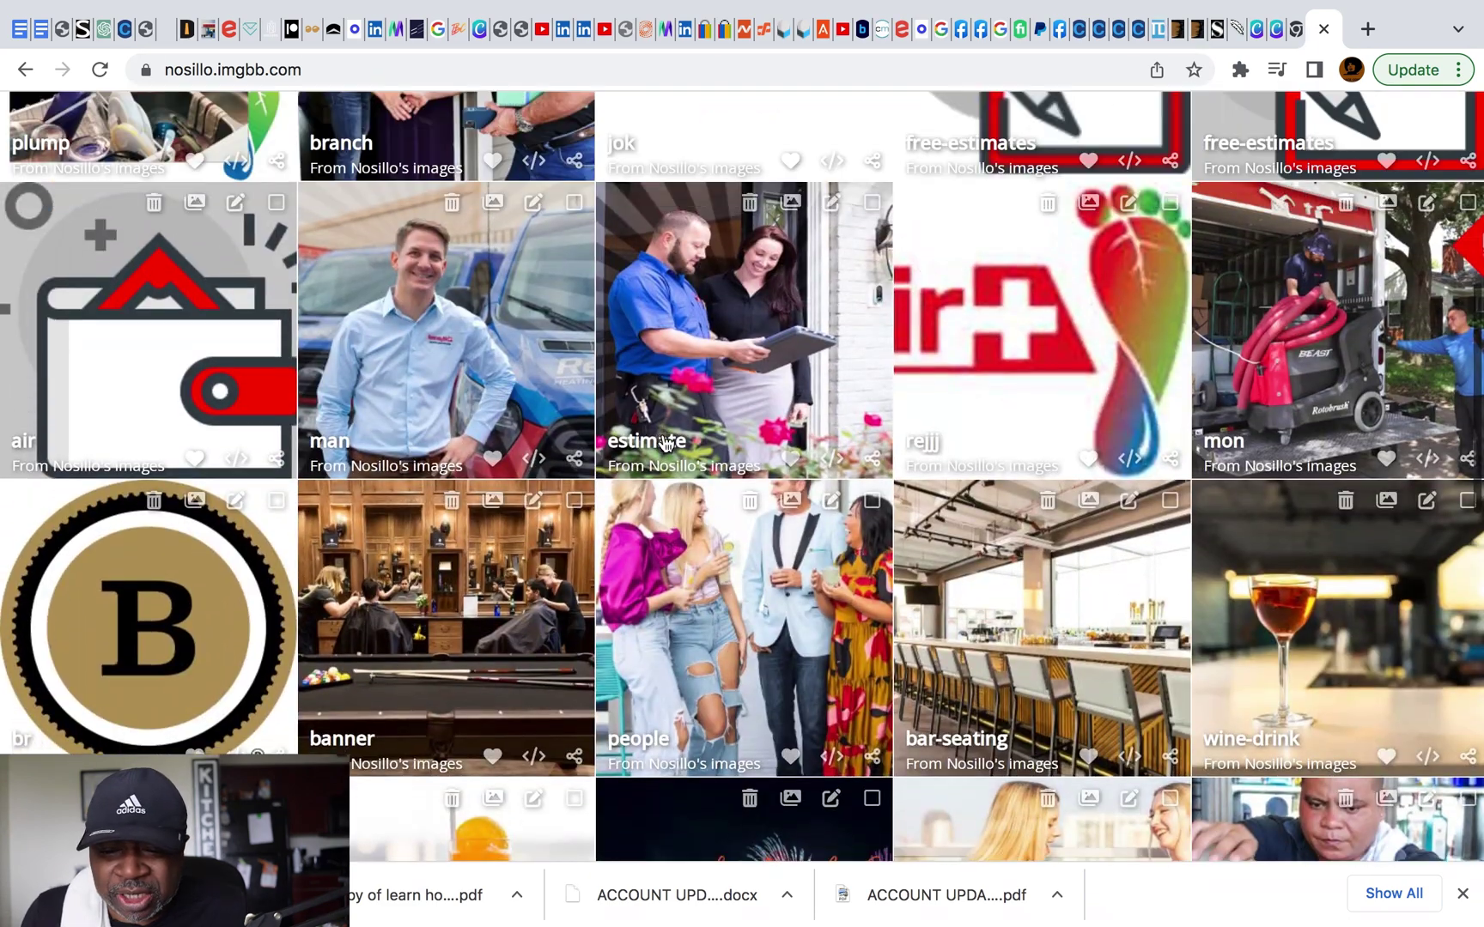
scroll(663, 442, down, 5)
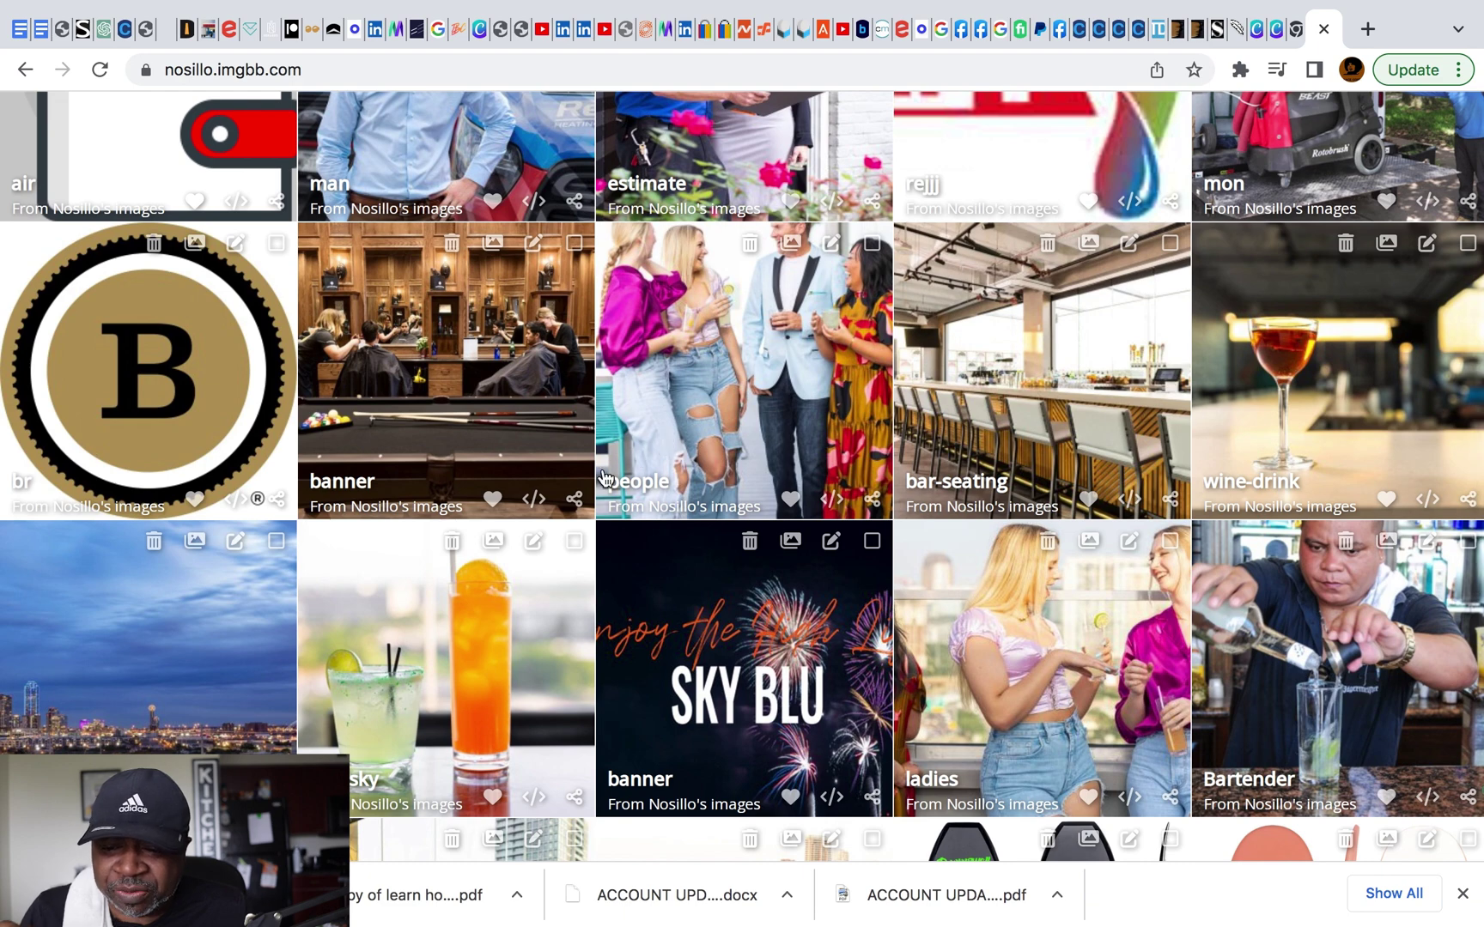
click(549, 408)
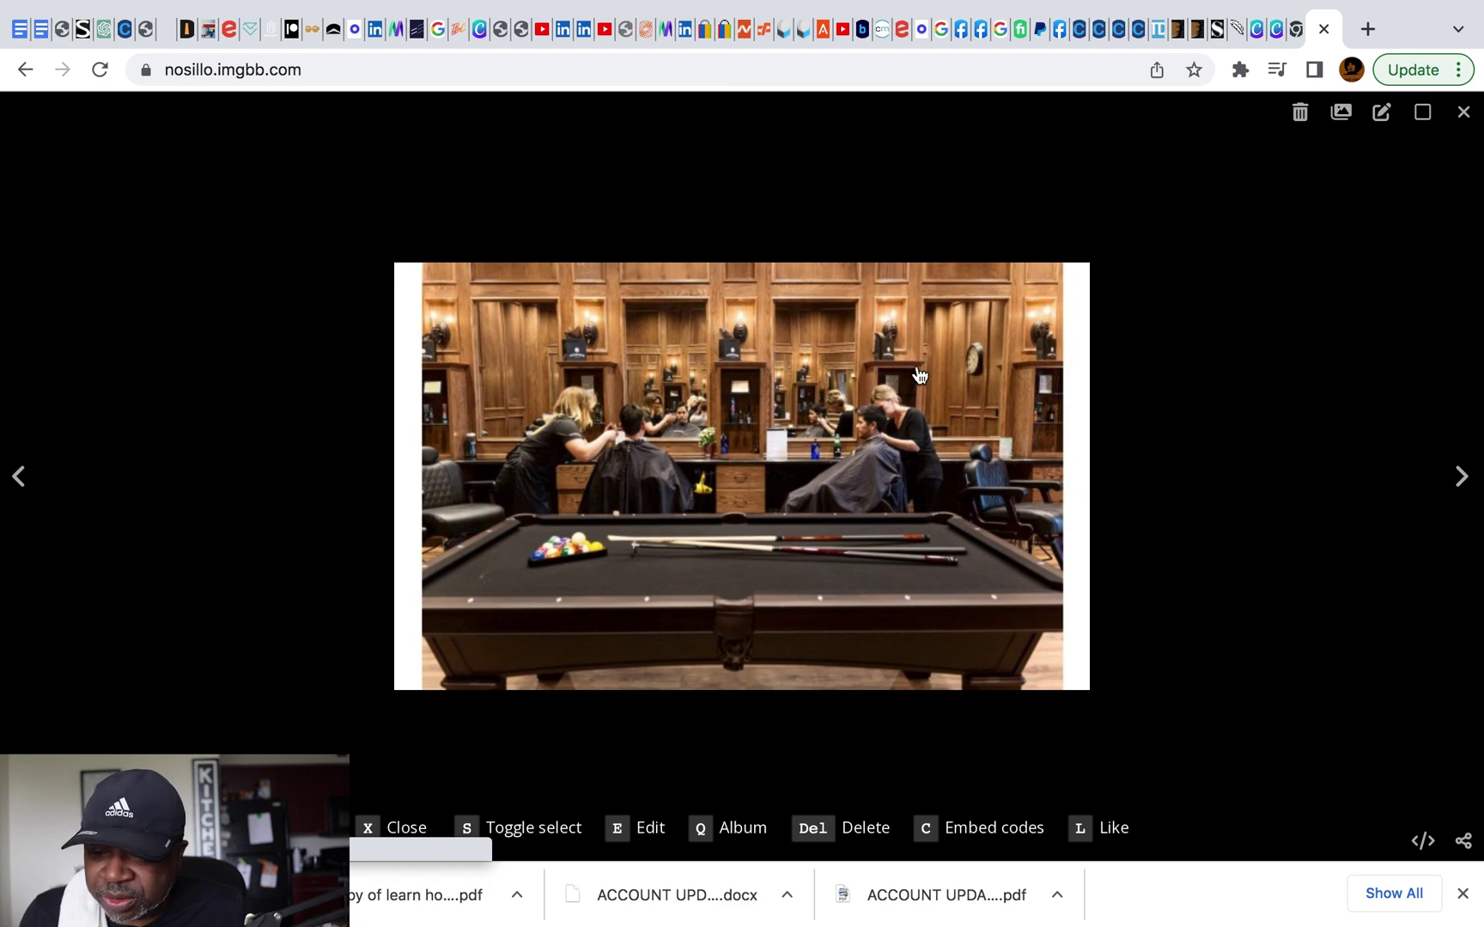
Check the banner's ibb.co share link, close the Share dialog, then go to the previous image
click(1462, 841)
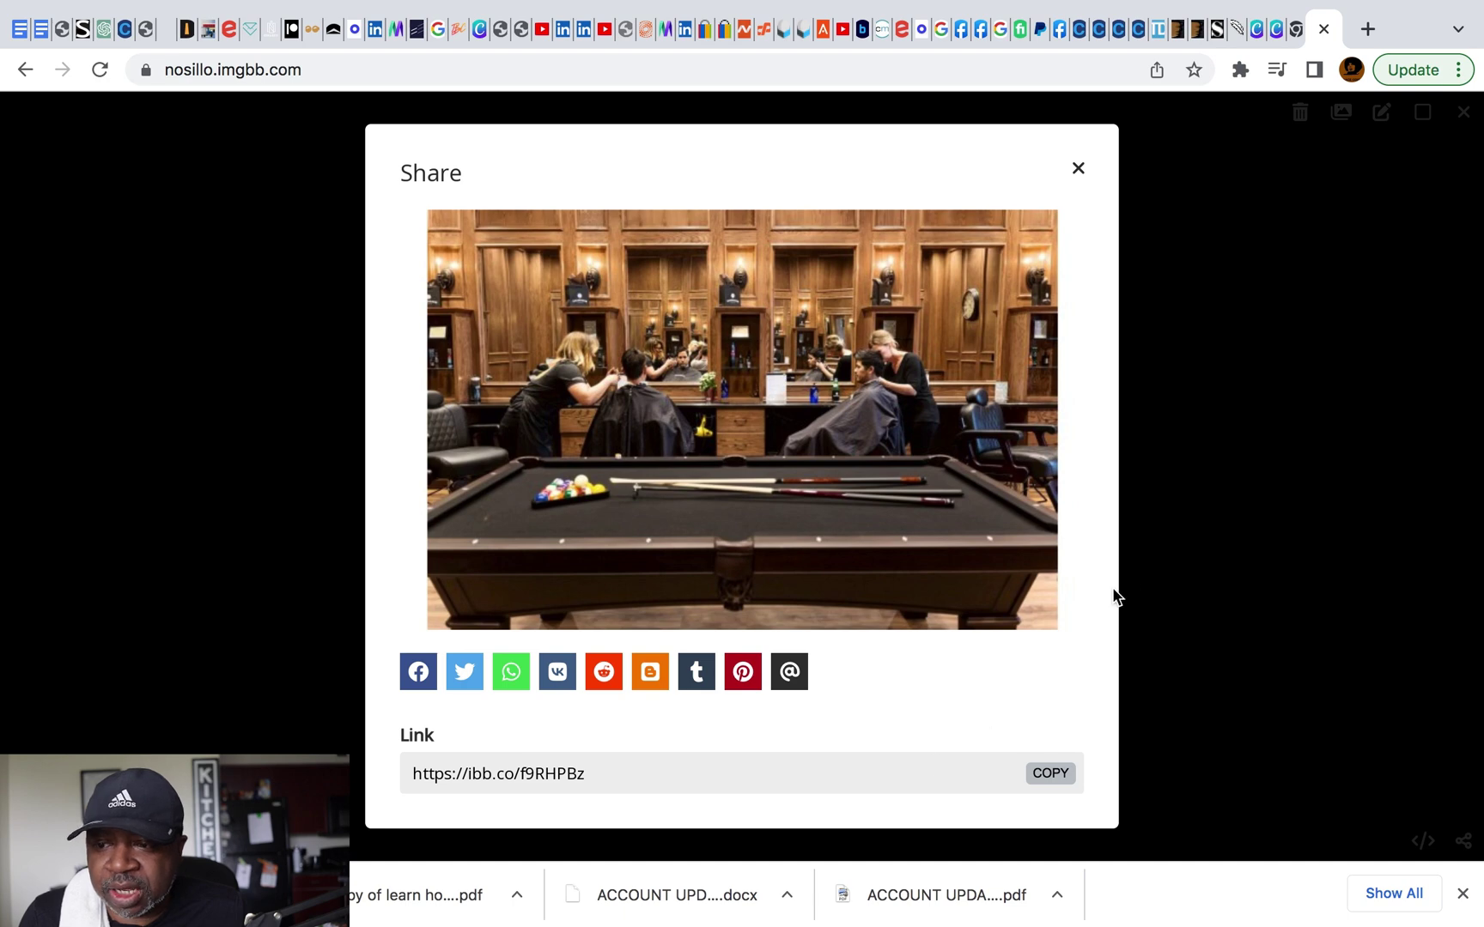
click(1078, 170)
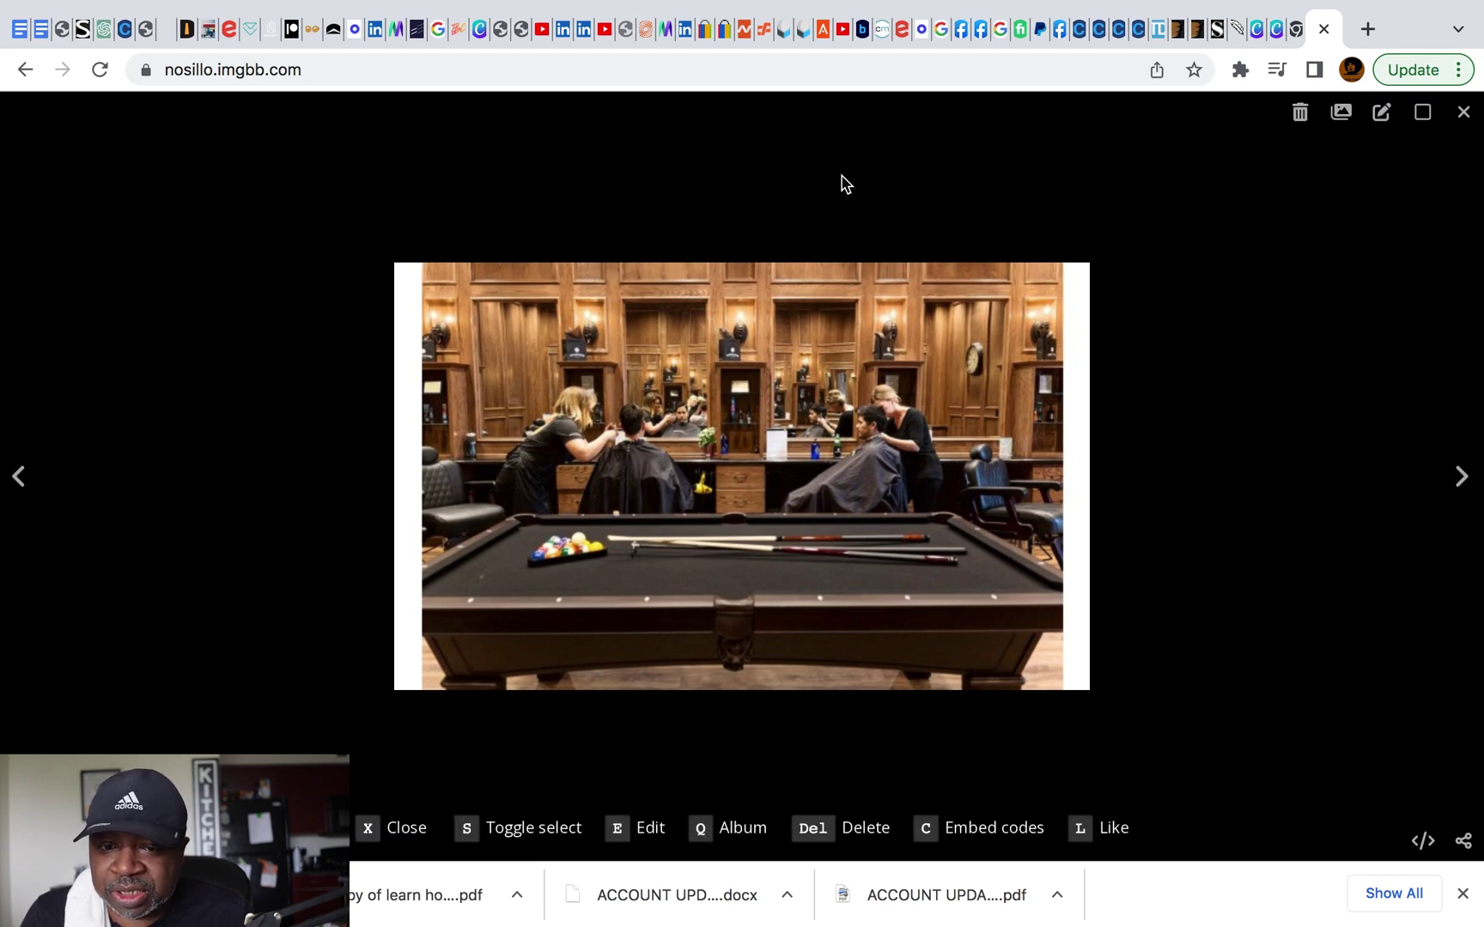
click(21, 477)
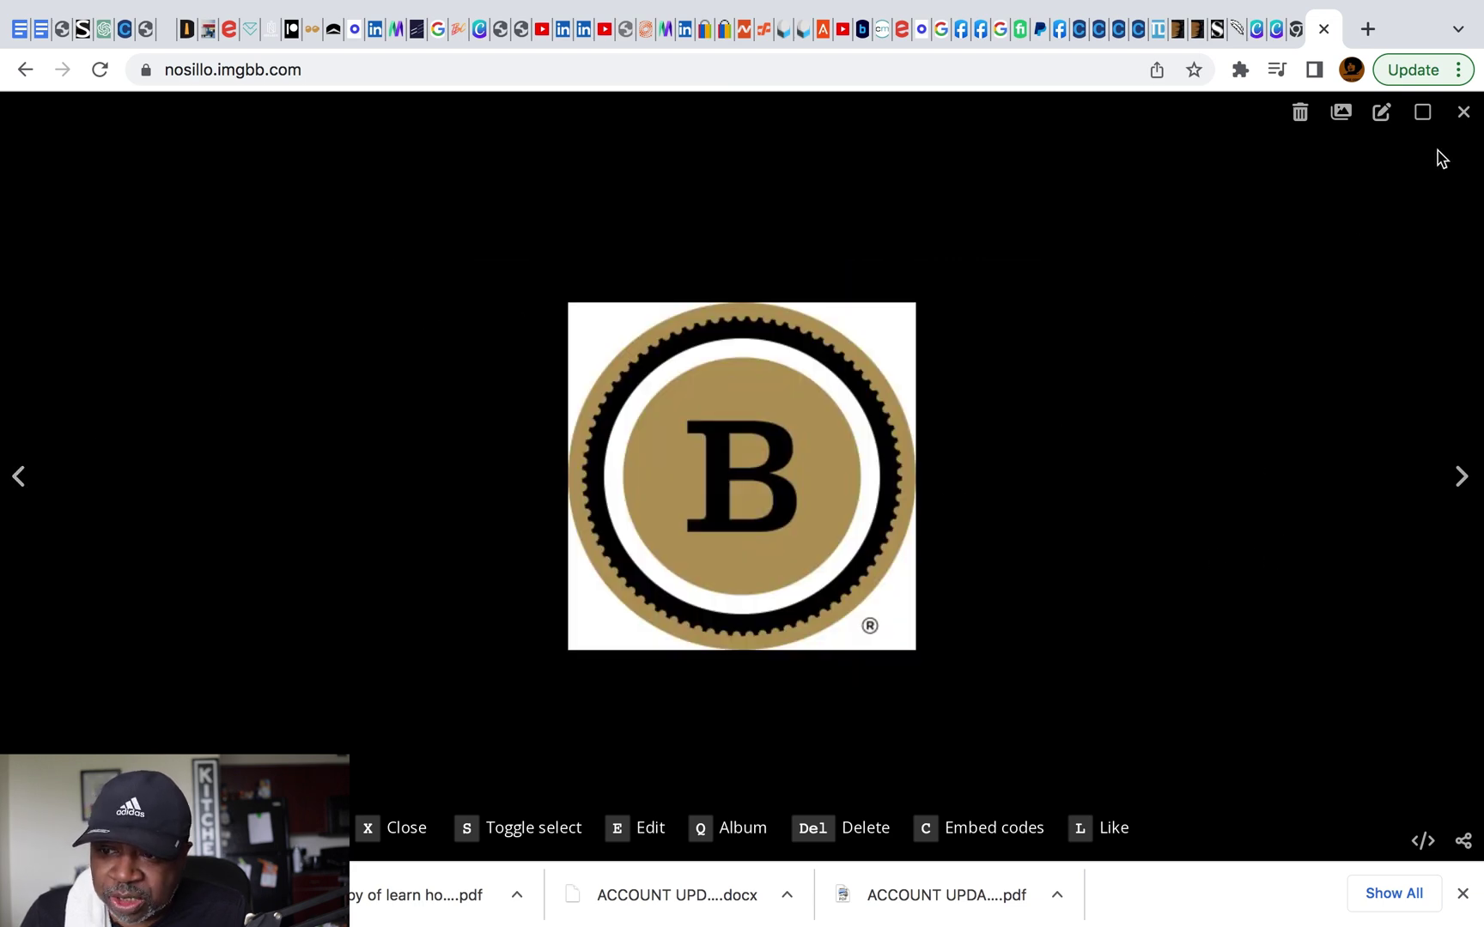
Close the full-size viewer and scroll through the profile's image gallery
click(1464, 114)
scroll(1189, 259, up, 10)
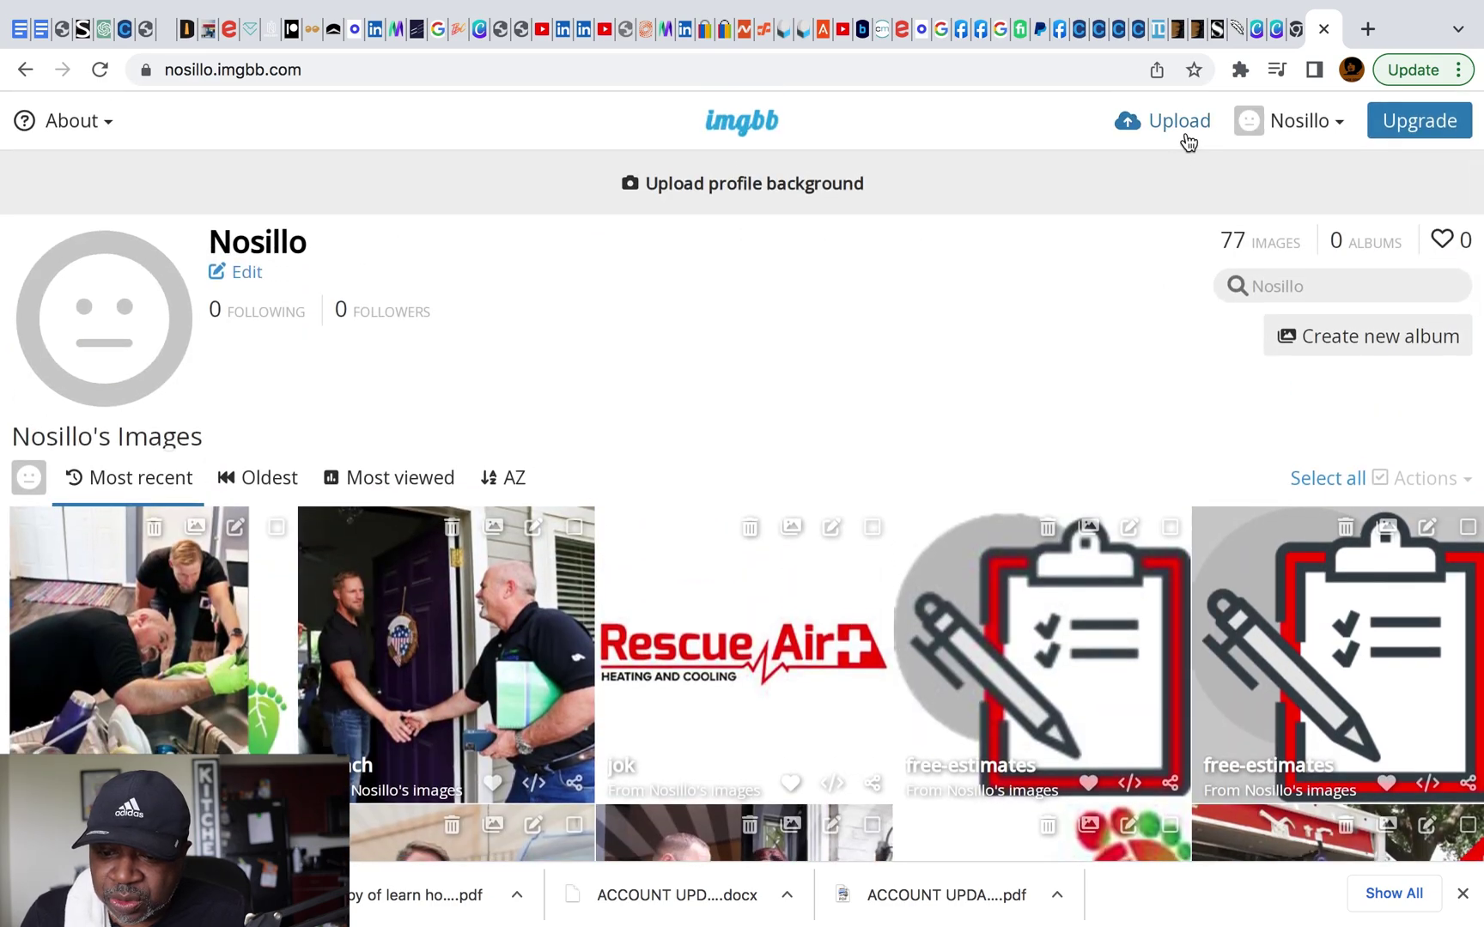
scroll(1056, 311, down, 3)
scroll(1054, 301, down, 2)
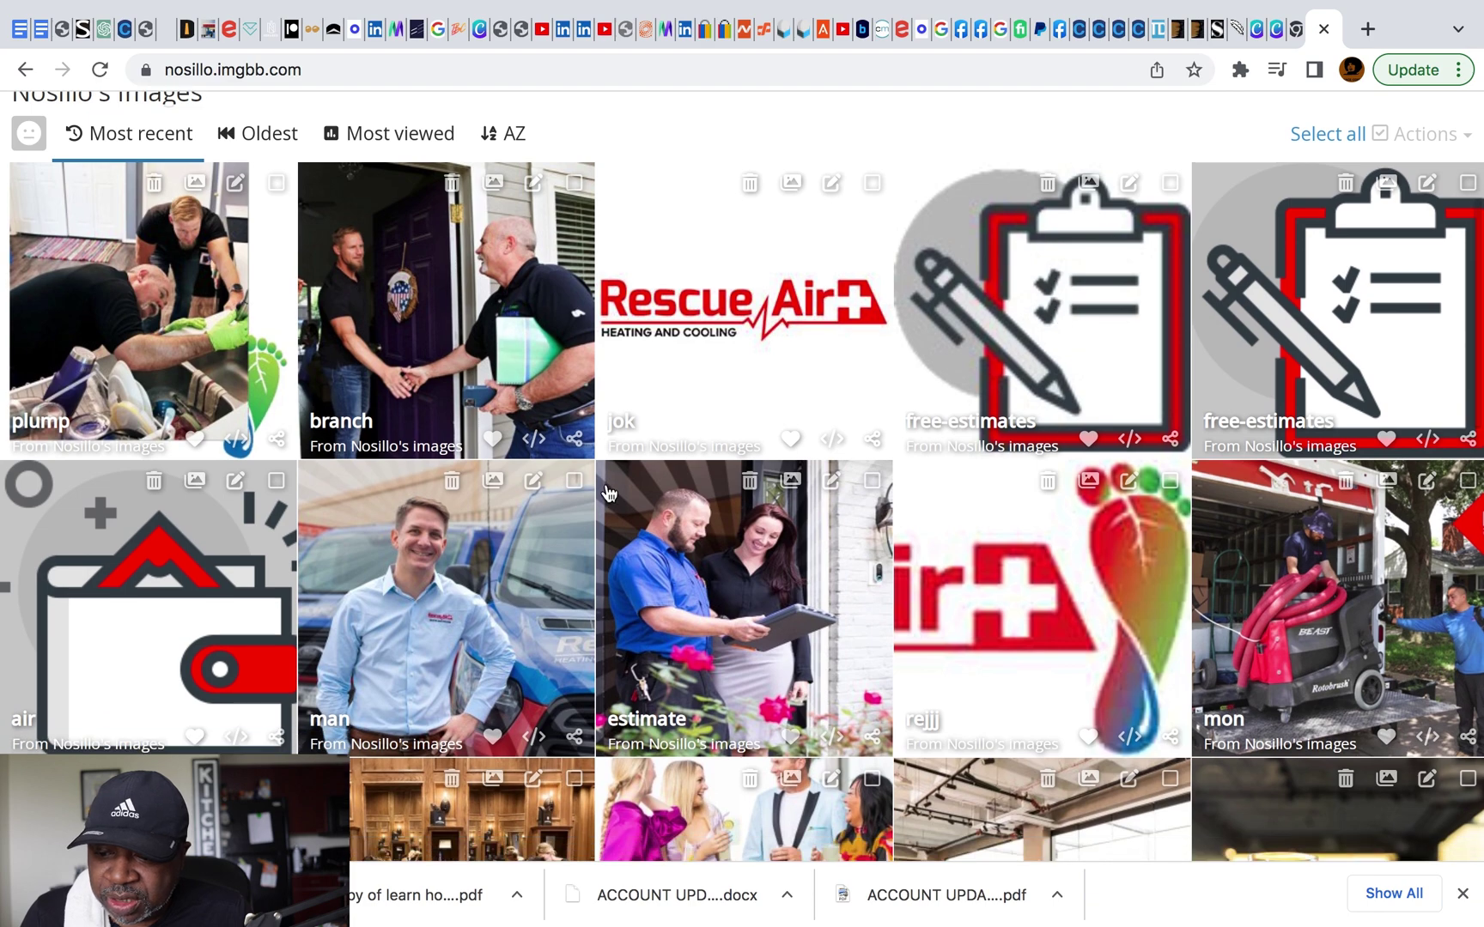
scroll(651, 489, down, 1)
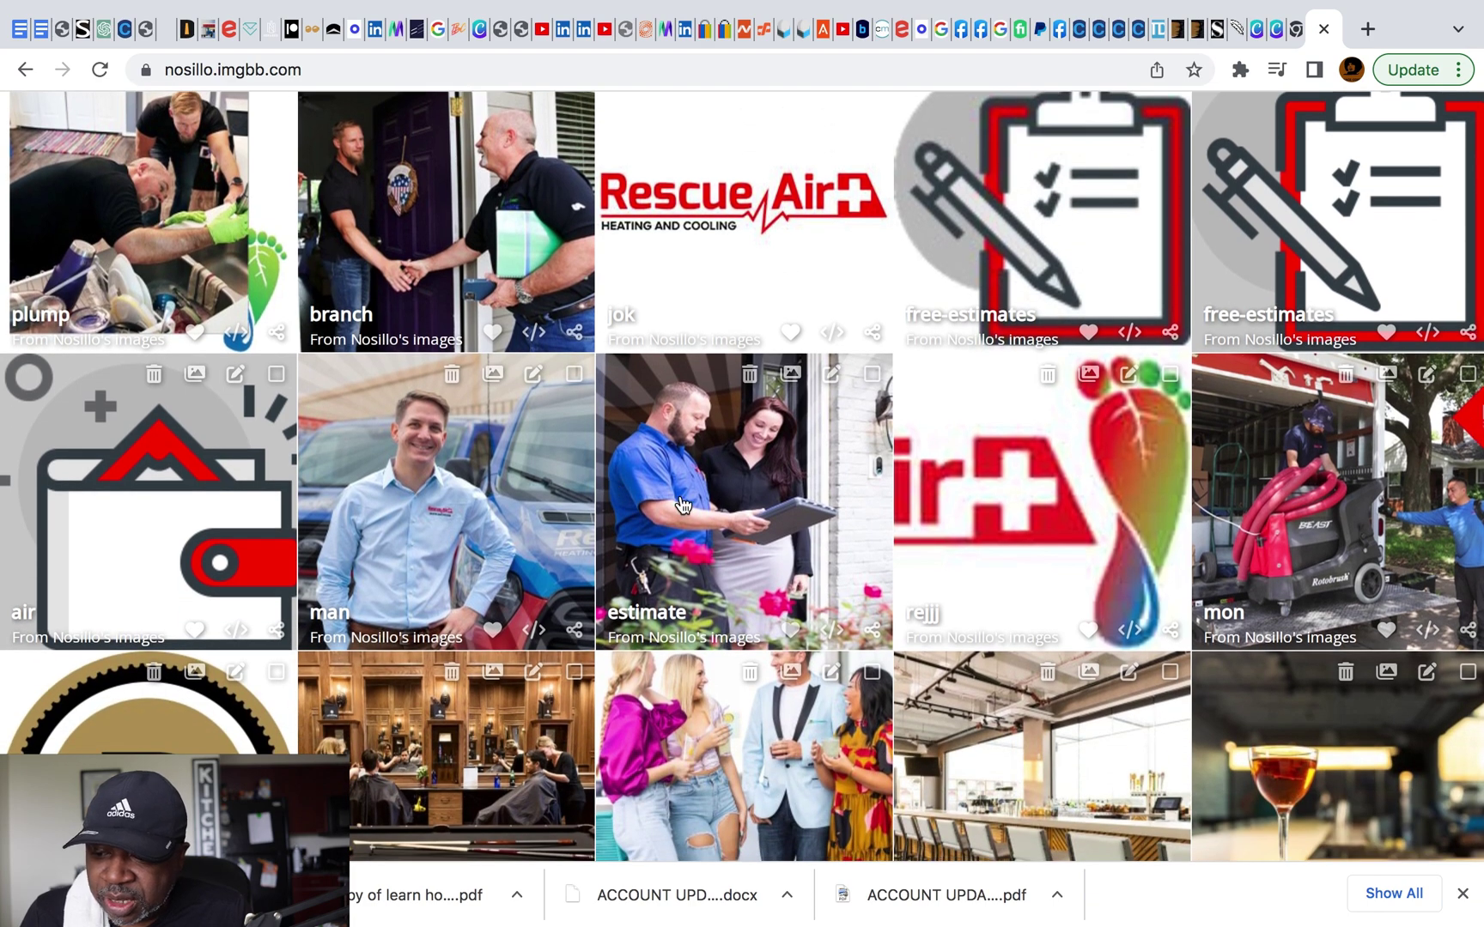
Open the 'estimate' photo and show its Share dialog with the copyable ibb.co link
click(682, 505)
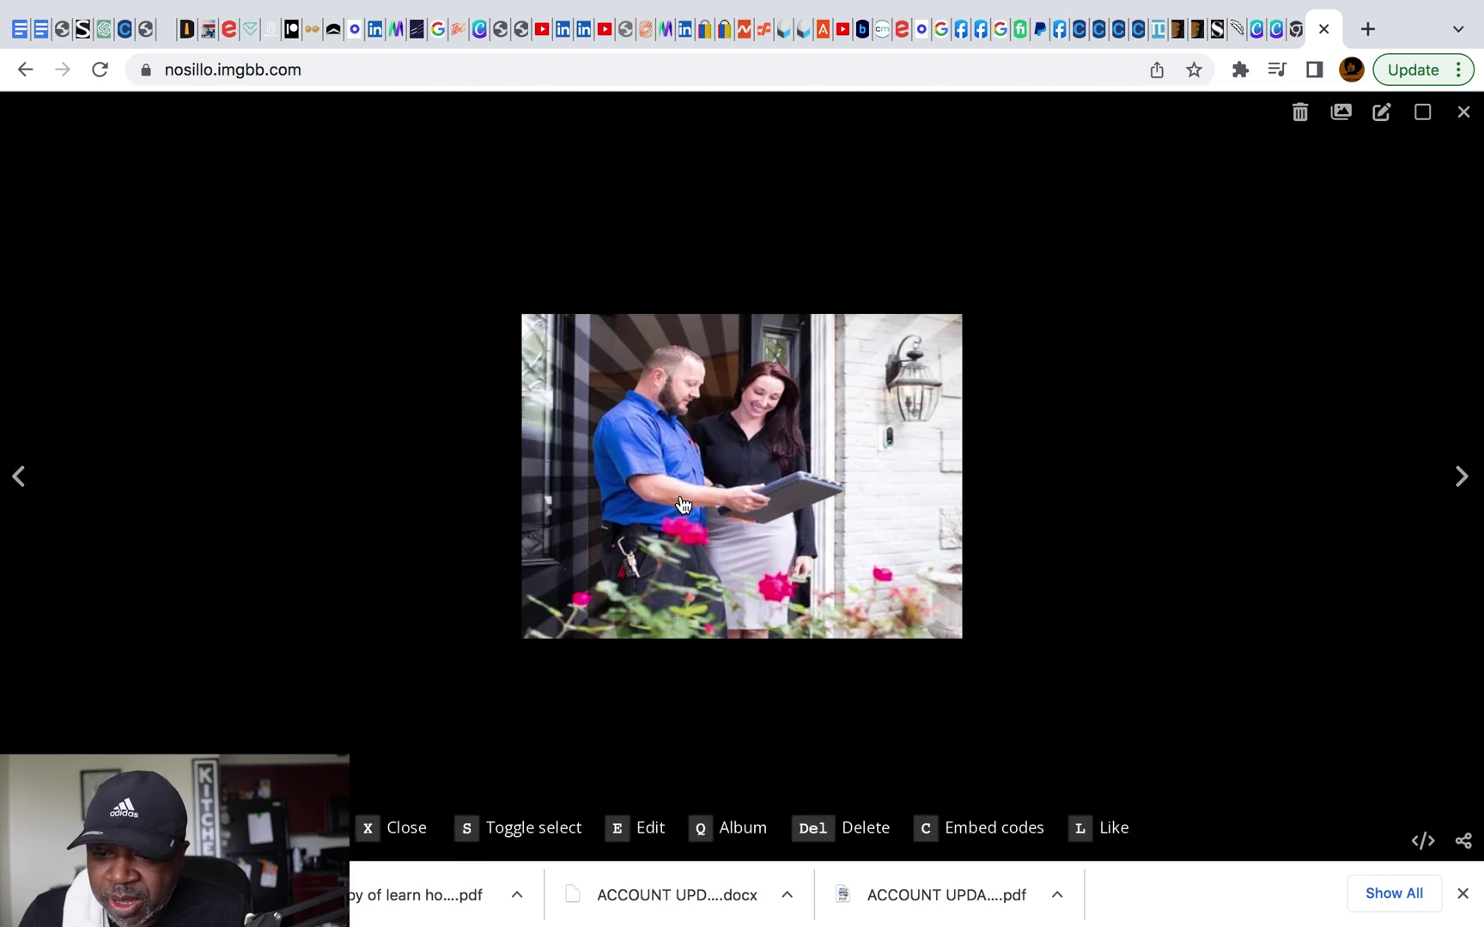
click(1462, 846)
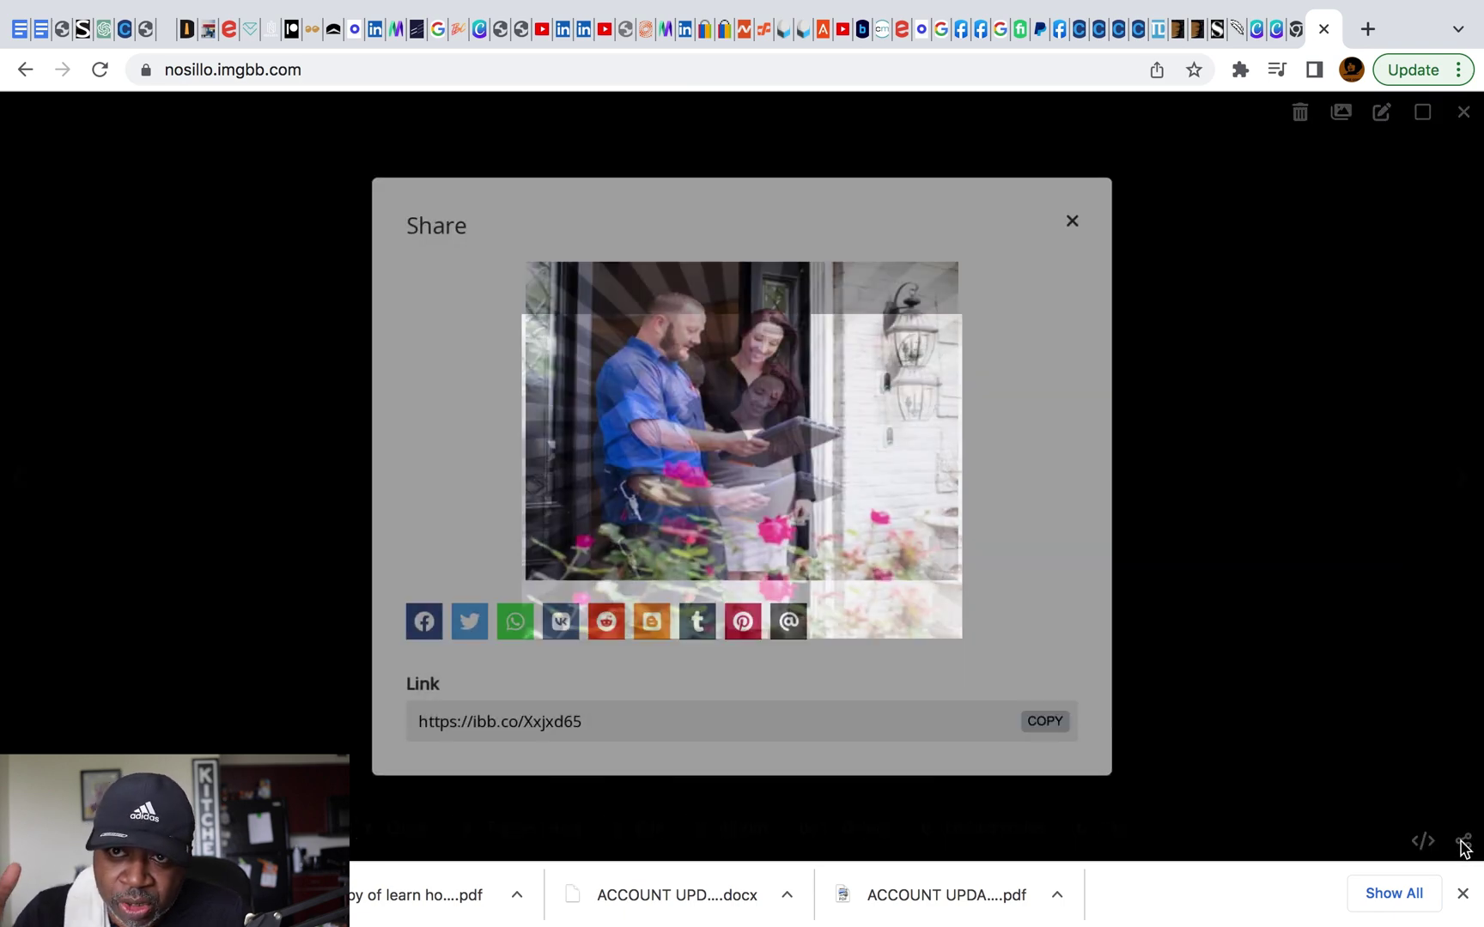